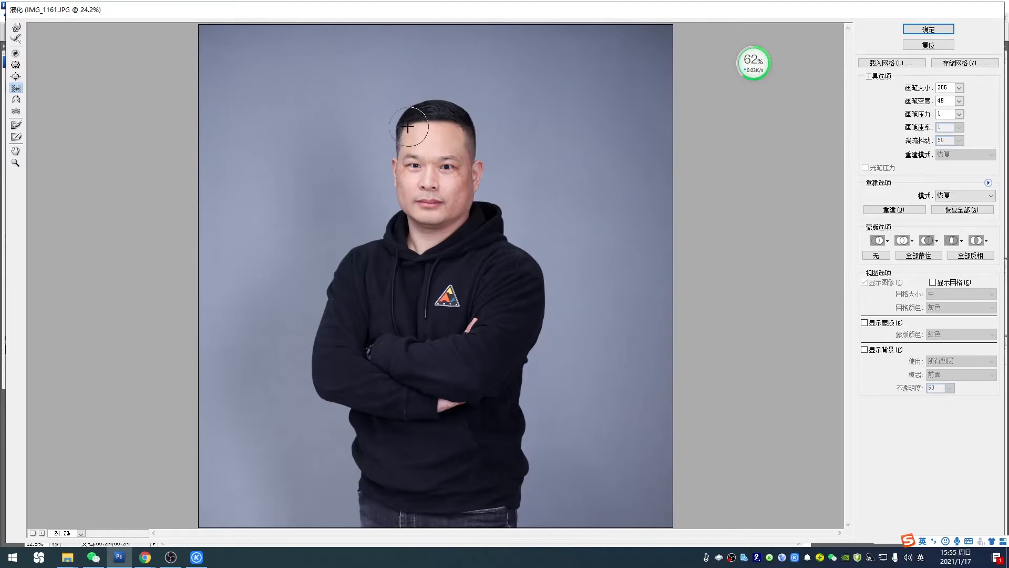
Slim both cheeks and the jawline with the Liquify Push Left tool at brush size 259.
{"action": "left_click_drag", "start_coordinate": [419, 131], "coordinate": [441, 122]}
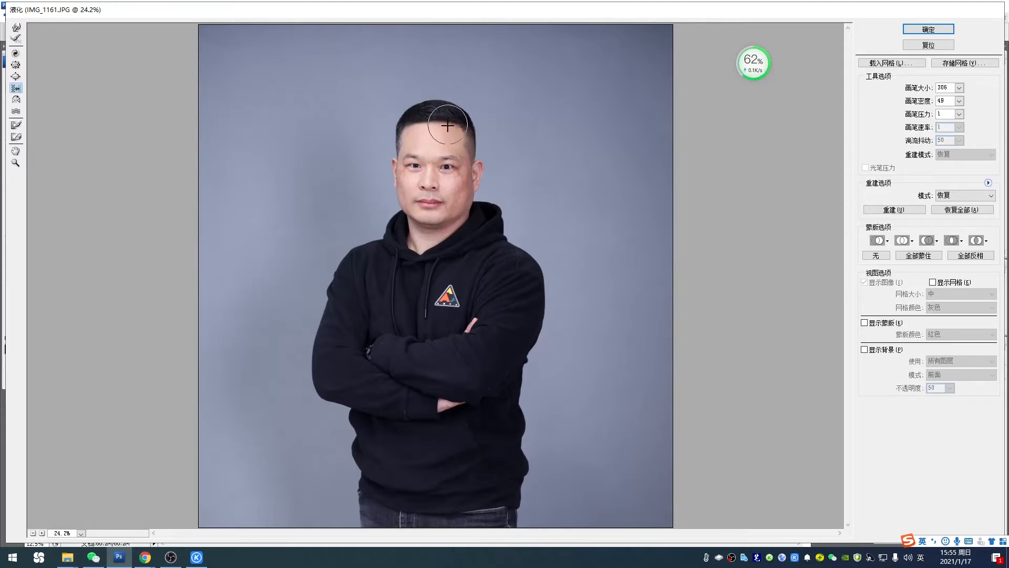
{"action": "key", "text": "z"}
{"action": "left_click", "coordinate": [464, 187]}
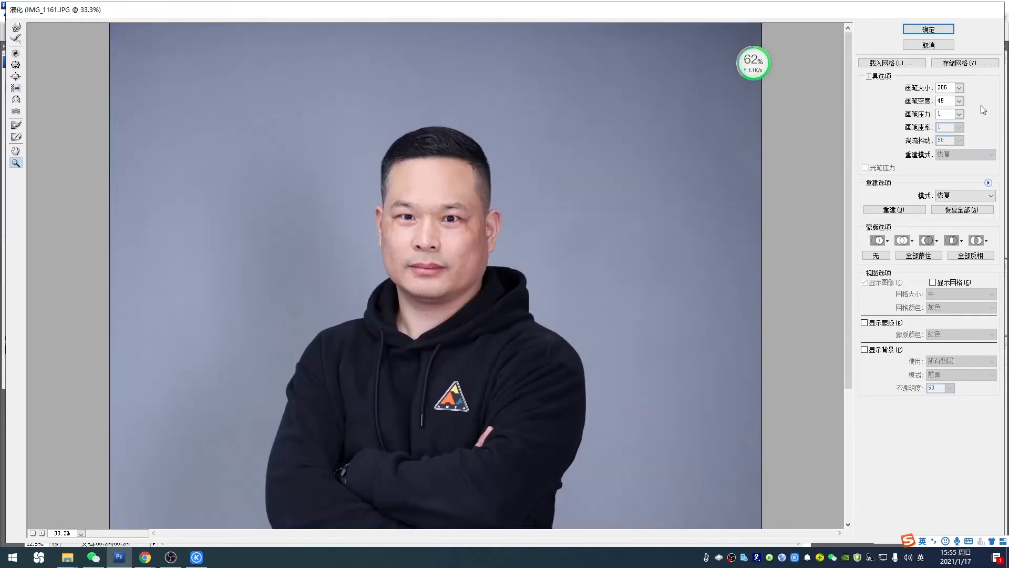
{"action": "left_click", "coordinate": [960, 88]}
{"action": "key", "text": "o"}
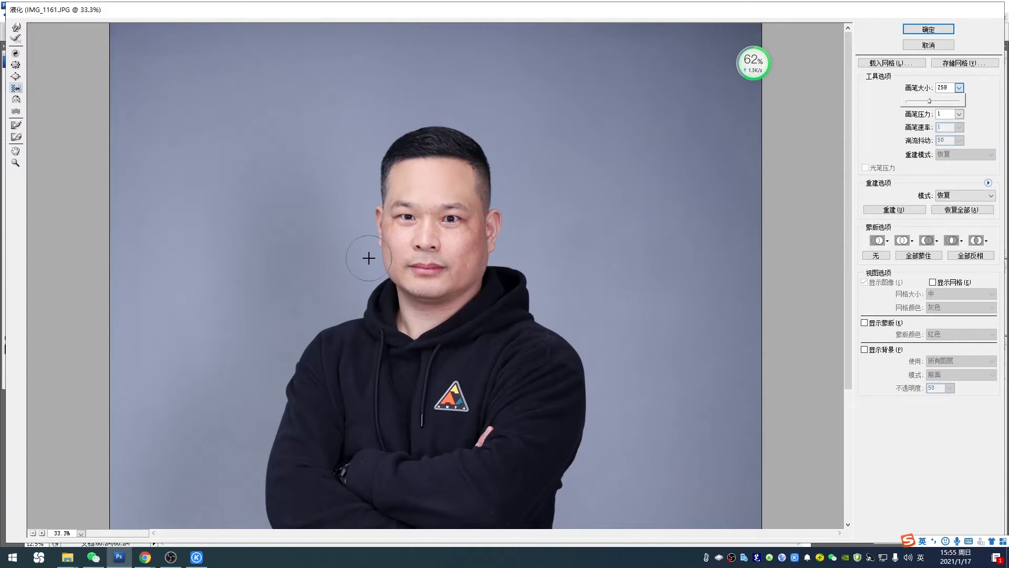
{"action": "left_click", "coordinate": [376, 216]}
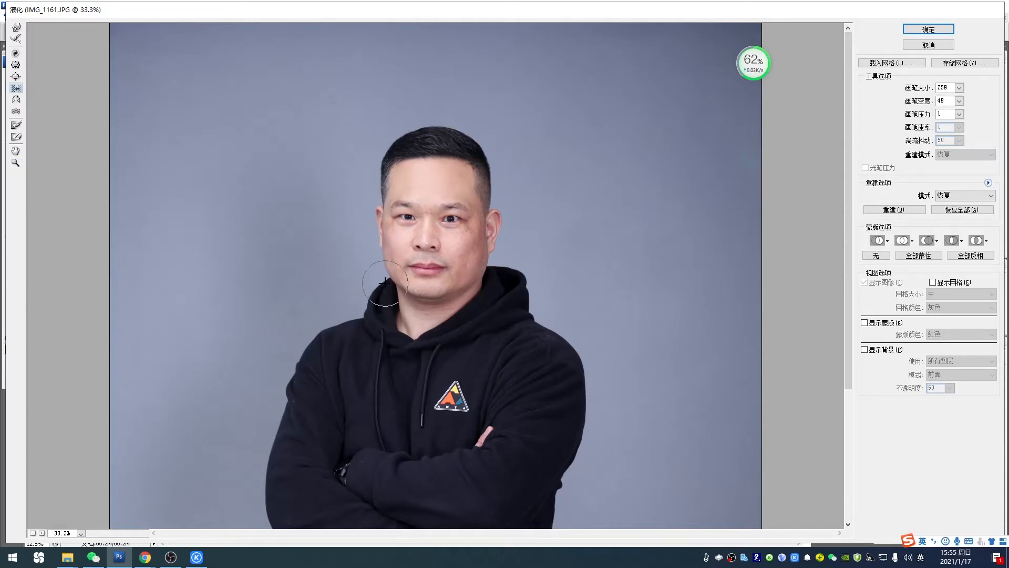
{"action": "key", "text": "alt"}
{"action": "mouse_move", "coordinate": [486, 233]}
{"action": "left_mouse_down"}
{"action": "mouse_move", "coordinate": [492, 259]}
{"action": "mouse_move", "coordinate": [482, 279]}
{"action": "mouse_move", "coordinate": [482, 249]}
{"action": "mouse_move", "coordinate": [480, 290]}
{"action": "mouse_move", "coordinate": [486, 238]}
{"action": "mouse_move", "coordinate": [473, 304]}
{"action": "left_mouse_up"}
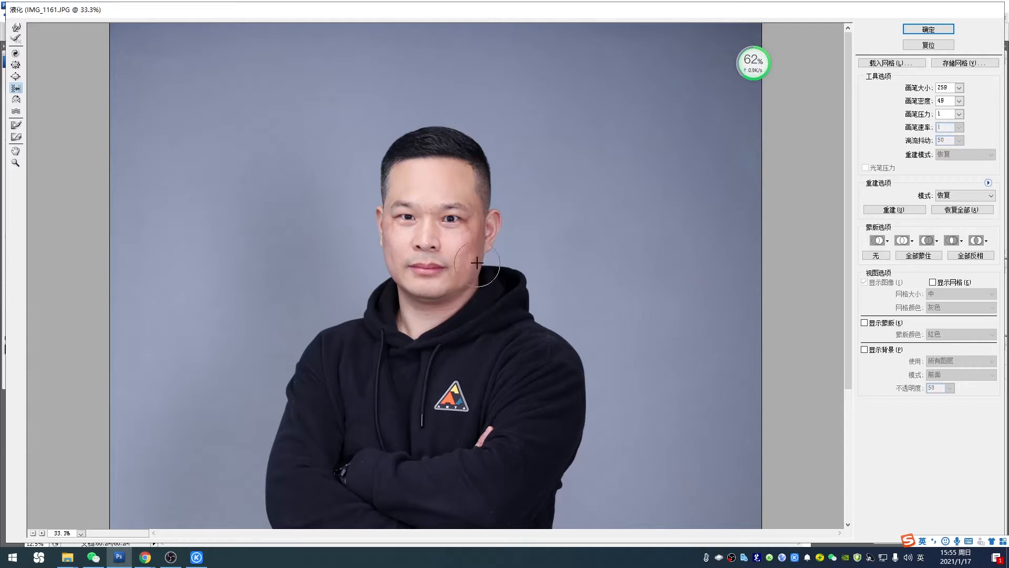
{"action": "left_click_drag", "start_coordinate": [477, 263], "coordinate": [473, 293]}
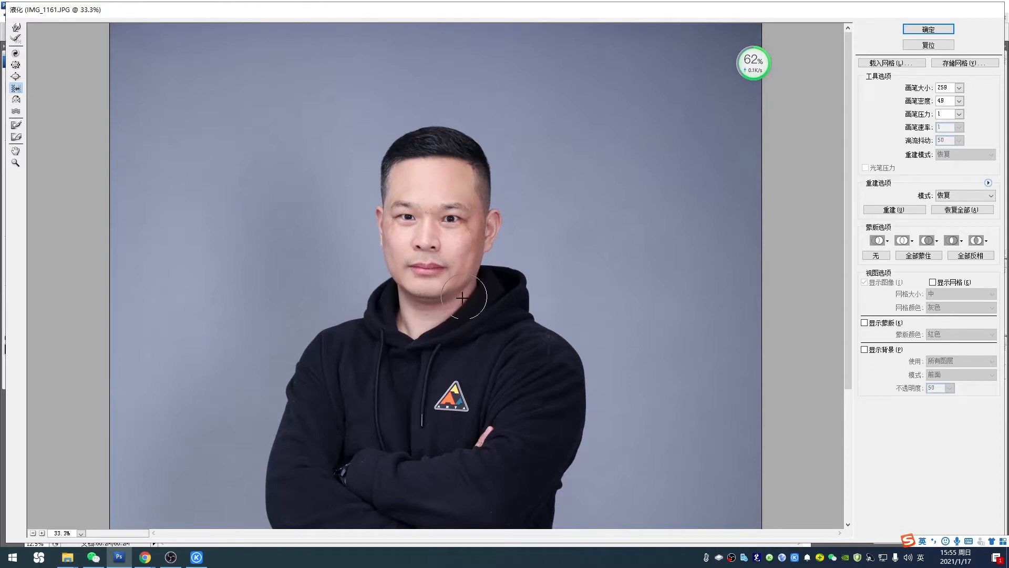
Refine the outline of the man's head and hair with the Push Left tool at brush size 217.
{"action": "key", "text": "z"}
{"action": "left_click_drag", "start_coordinate": [320, 108], "coordinate": [592, 355]}
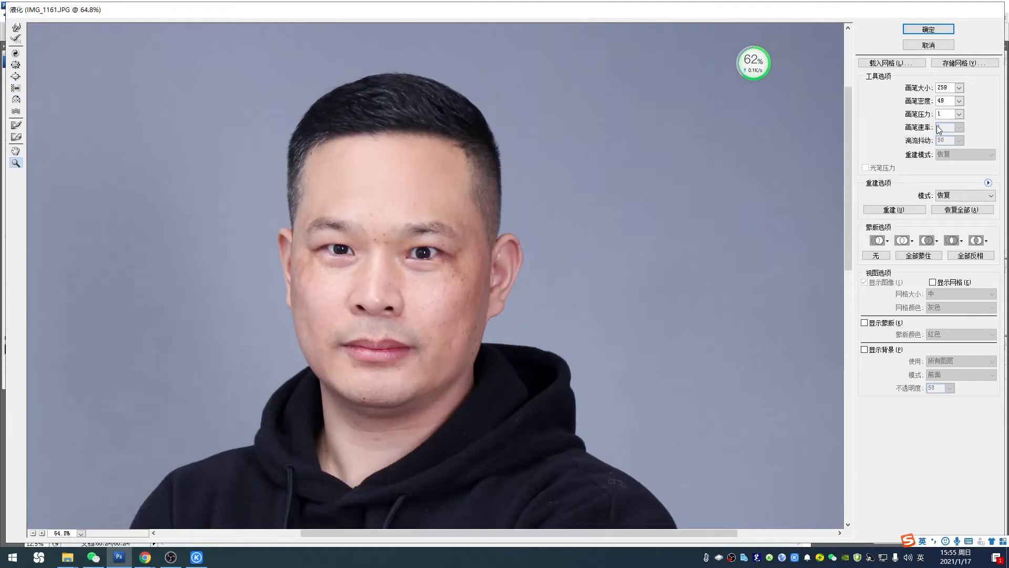
{"action": "left_click", "coordinate": [960, 88]}
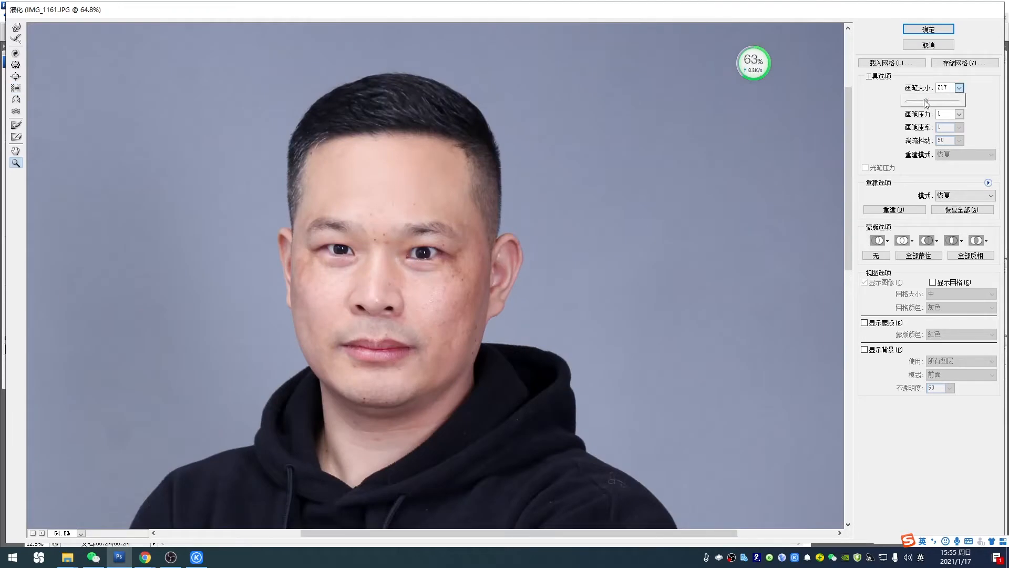
{"action": "key", "text": "o"}
{"action": "scroll", "coordinate": [494, 192], "scroll_direction": "up", "scroll_amount": 3}
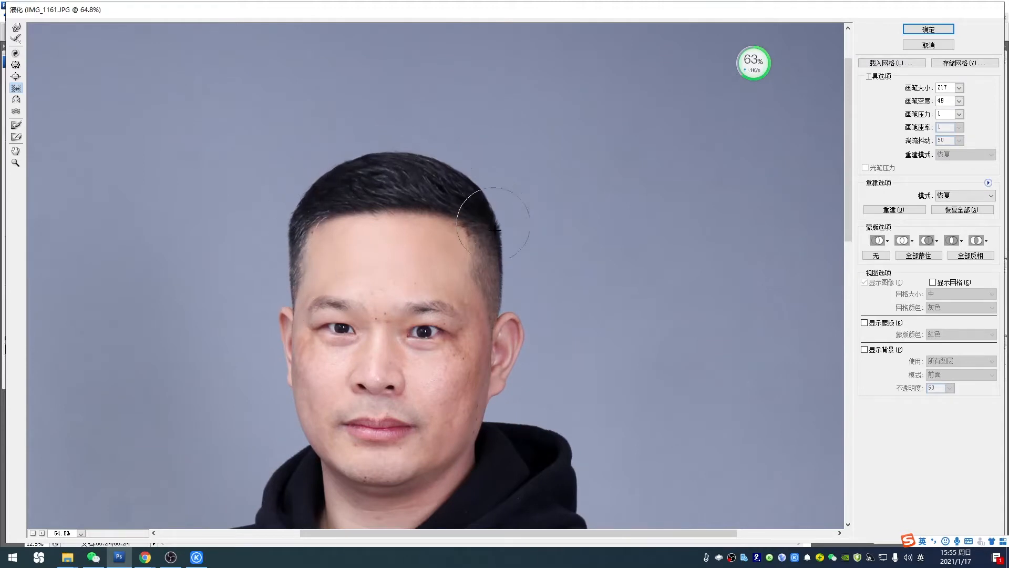
{"action": "key", "text": "alt"}
Enlarge both eyes by pushing the upper and lower eyelids outward with the Push Left tool at brush size 97.
{"action": "key", "text": "z"}
{"action": "left_click_drag", "start_coordinate": [229, 279], "coordinate": [546, 414]}
{"action": "left_click", "coordinate": [959, 87]}
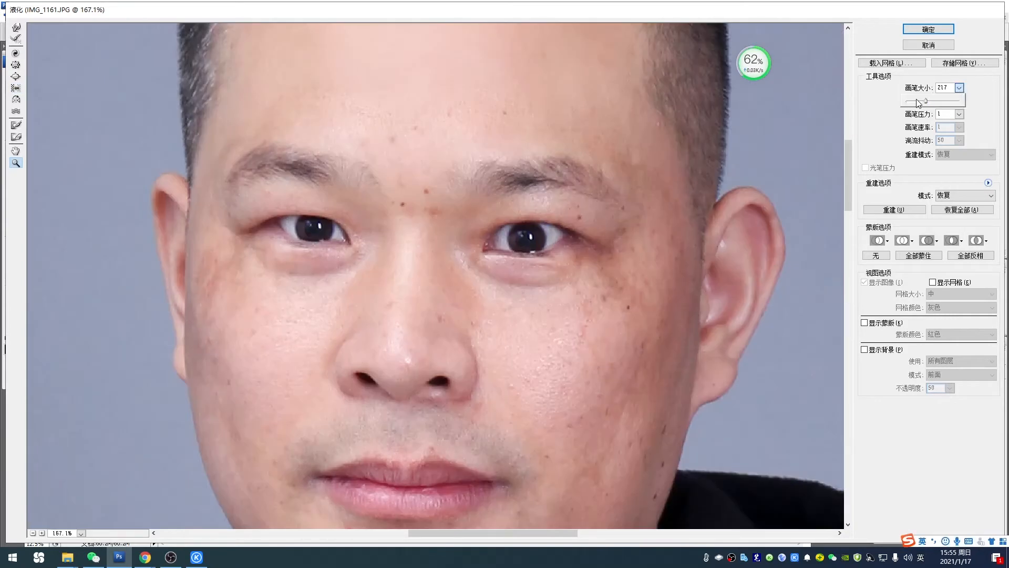
{"action": "key", "text": "o"}
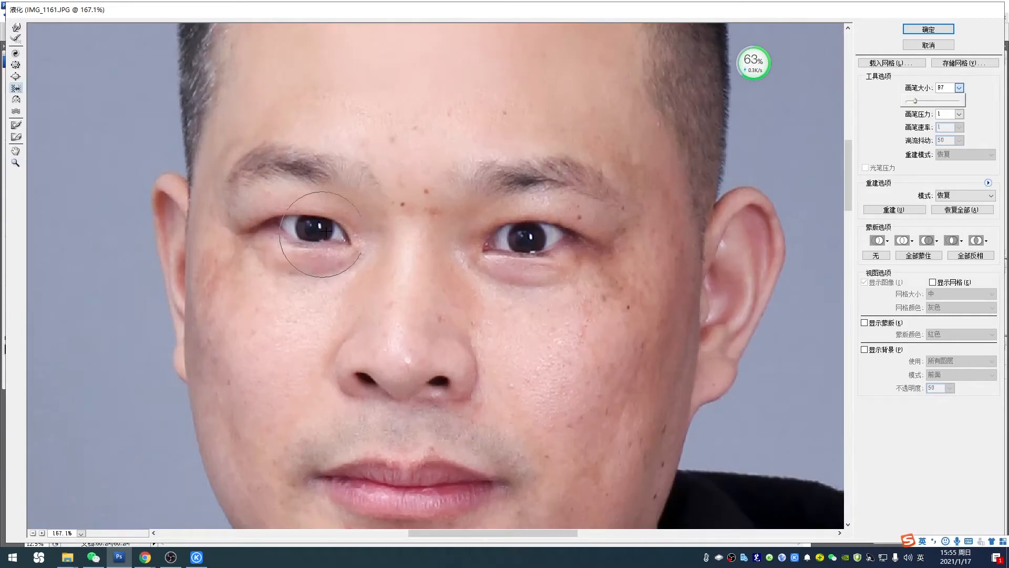
{"action": "left_click", "coordinate": [286, 208]}
{"action": "mouse_move", "coordinate": [299, 208]}
{"action": "left_mouse_down"}
{"action": "mouse_move", "coordinate": [331, 216]}
{"action": "mouse_move", "coordinate": [318, 207]}
{"action": "mouse_move", "coordinate": [331, 207]}
{"action": "mouse_move", "coordinate": [349, 221]}
{"action": "mouse_move", "coordinate": [279, 247]}
{"action": "mouse_move", "coordinate": [360, 243]}
{"action": "mouse_move", "coordinate": [326, 226]}
{"action": "mouse_move", "coordinate": [287, 246]}
{"action": "mouse_move", "coordinate": [329, 275]}
{"action": "mouse_move", "coordinate": [302, 251]}
{"action": "left_mouse_up"}
{"action": "mouse_move", "coordinate": [510, 255]}
{"action": "left_mouse_down"}
{"action": "mouse_move", "coordinate": [524, 212]}
{"action": "mouse_move", "coordinate": [537, 217]}
{"action": "mouse_move", "coordinate": [507, 262]}
{"action": "left_mouse_up"}
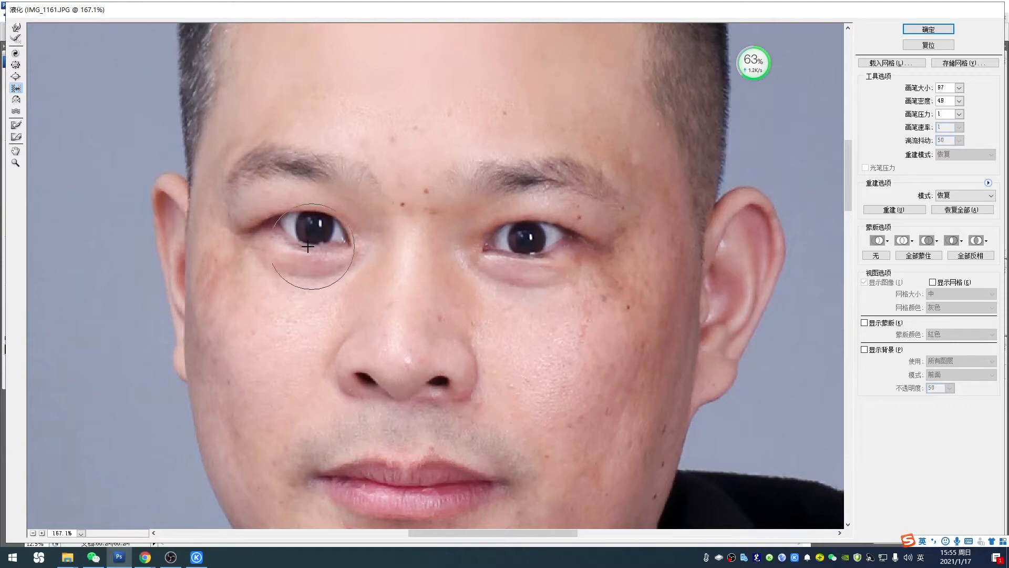
Tidy the jaw contour below the subject's left ear with the Push Left tool at brush size 211.
{"action": "key", "text": "alt+space"}
{"action": "left_click", "coordinate": [435, 236], "text": "alt"}
{"action": "left_click", "coordinate": [434, 236], "text": "alt"}
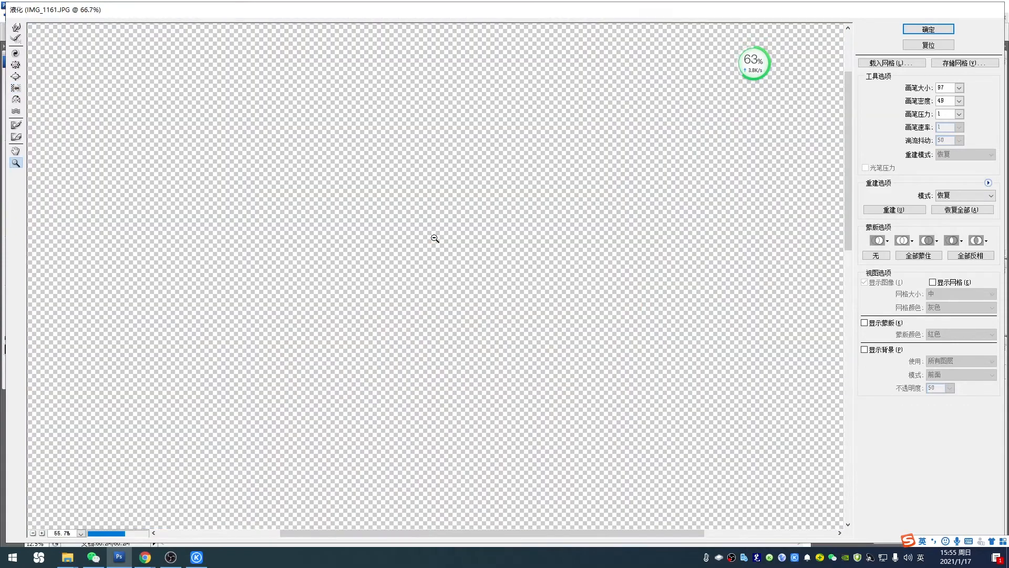
{"action": "left_click", "coordinate": [434, 236], "text": "alt"}
{"action": "left_click", "coordinate": [461, 300]}
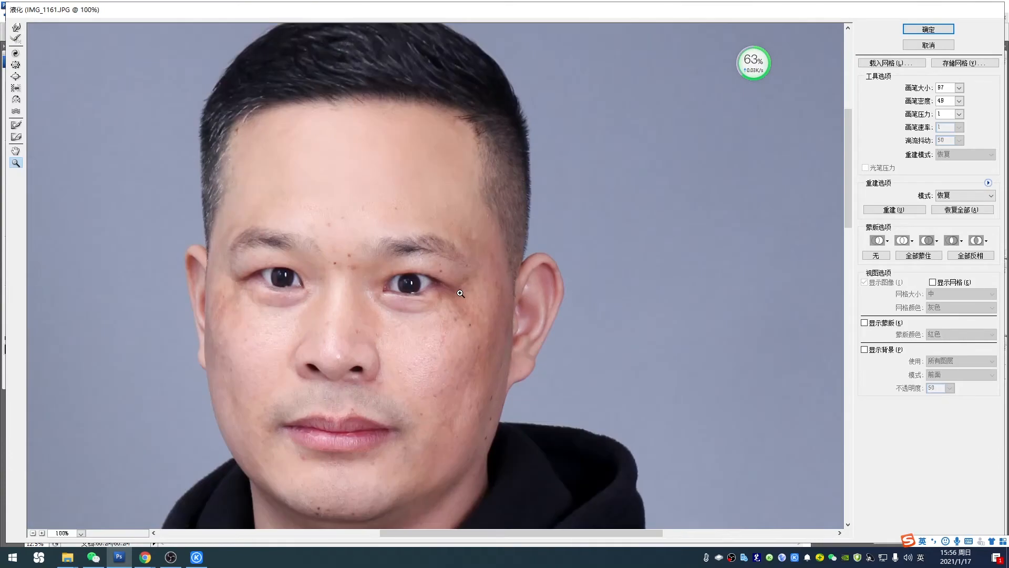
{"action": "left_click", "coordinate": [460, 293], "text": "alt"}
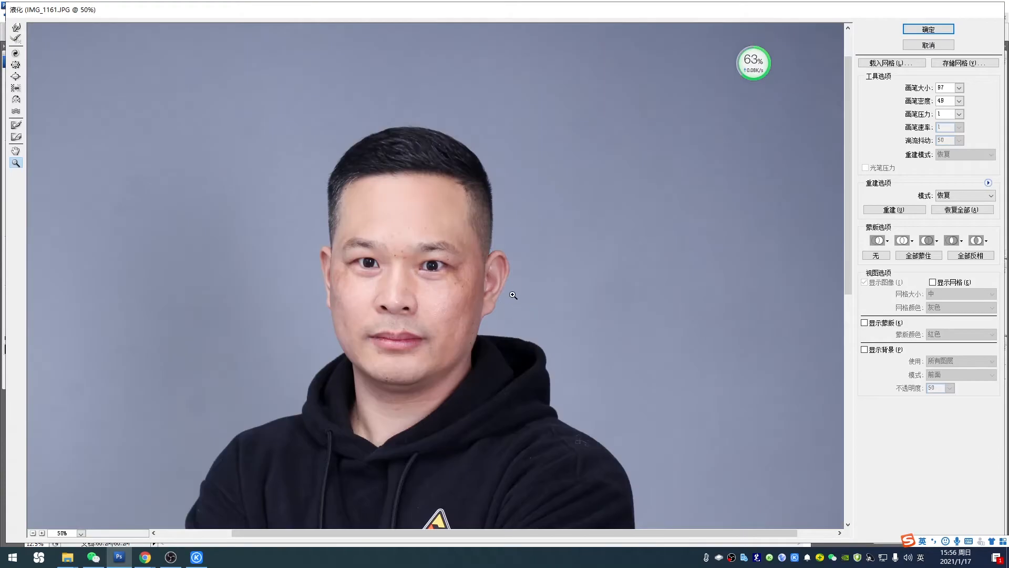
{"action": "key", "text": "o"}
{"action": "left_click", "coordinate": [959, 88]}
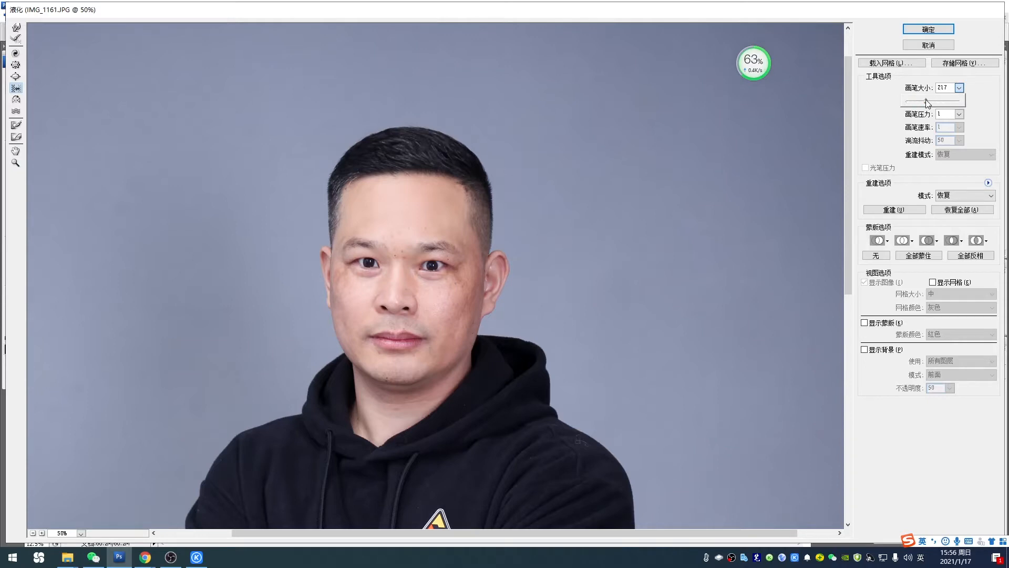
{"action": "left_click", "coordinate": [493, 344]}
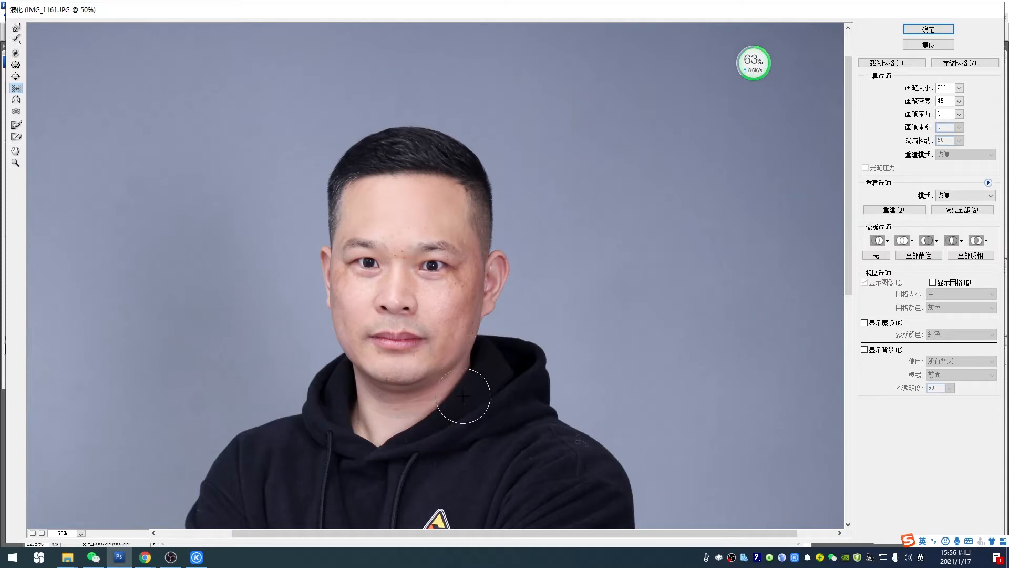
Slim the shoulders, arms and waist of the hoodie with the Push Left tool at brush size 414, and apply the Liquify result.
{"action": "key", "text": "z"}
{"action": "left_click", "coordinate": [435, 354], "text": "alt"}
{"action": "left_click", "coordinate": [499, 362], "text": "alt"}
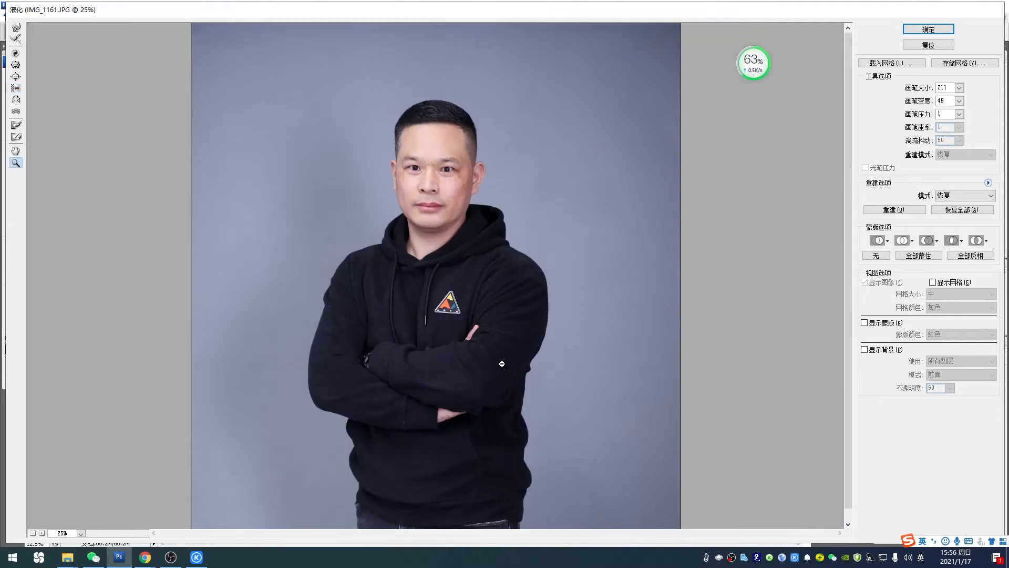
{"action": "left_click", "coordinate": [567, 325], "text": "alt"}
{"action": "left_click", "coordinate": [960, 88]}
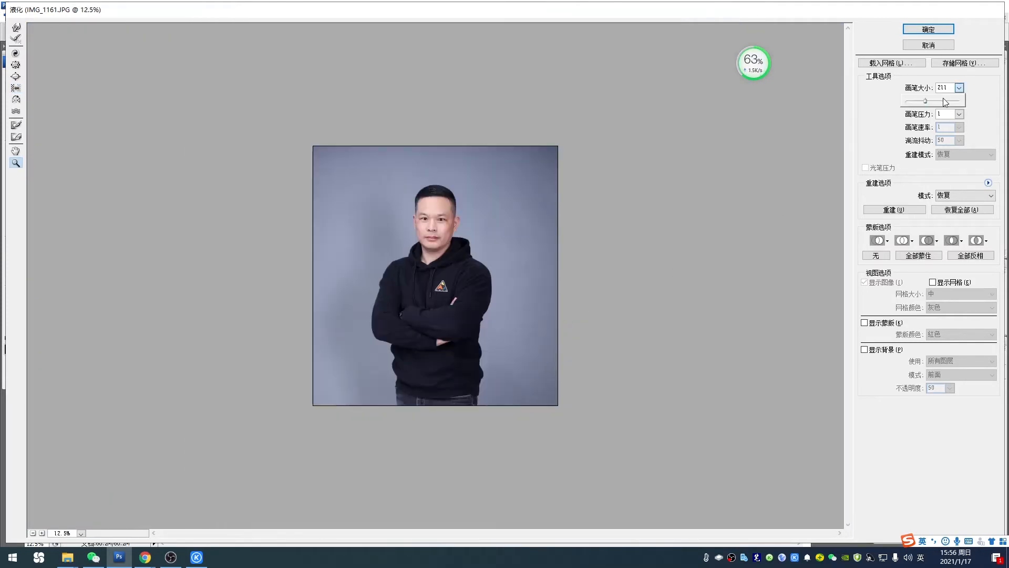
{"action": "key", "text": "o"}
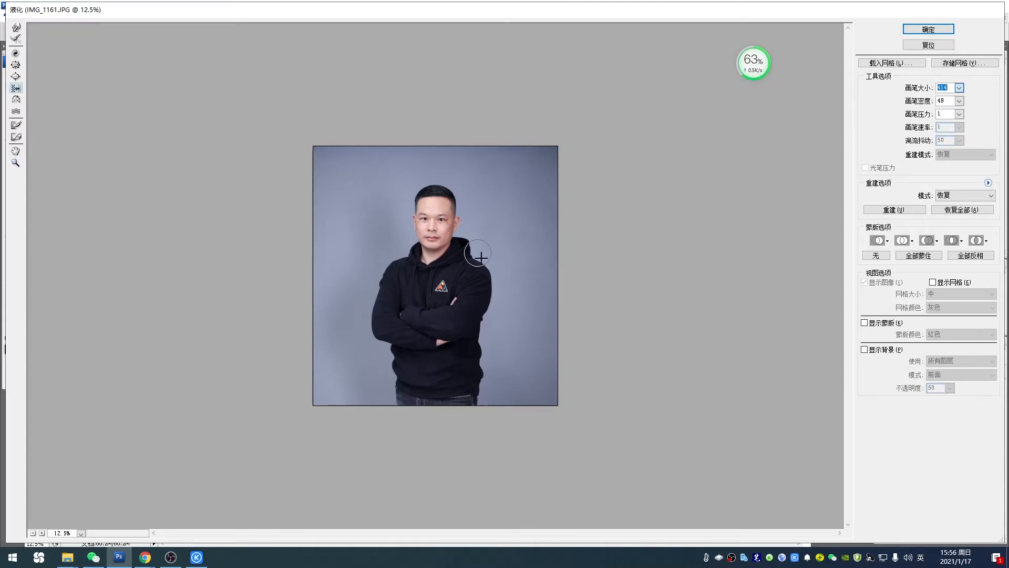
{"action": "left_click_drag", "start_coordinate": [490, 276], "coordinate": [490, 310]}
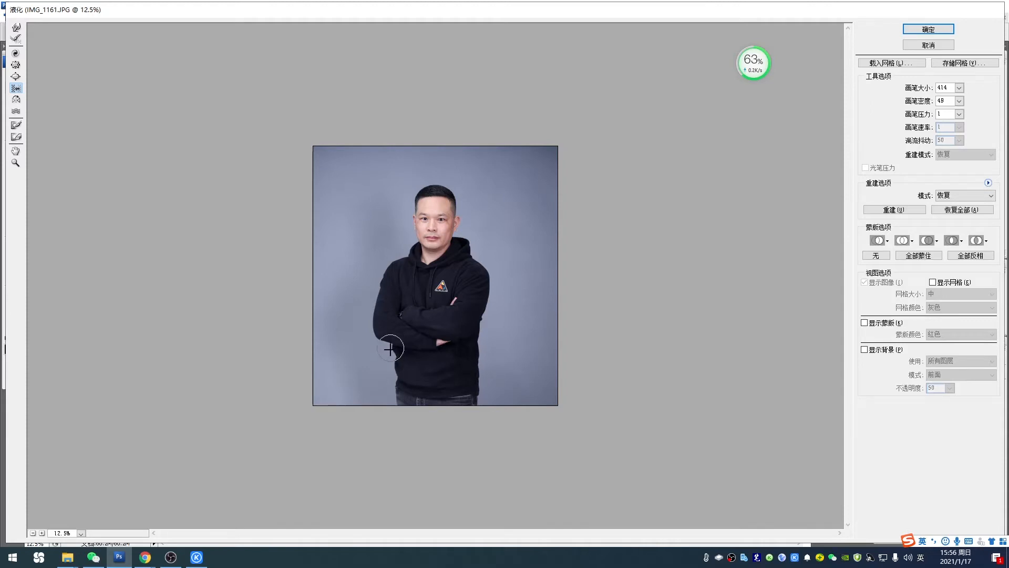
{"action": "key", "text": "Return"}
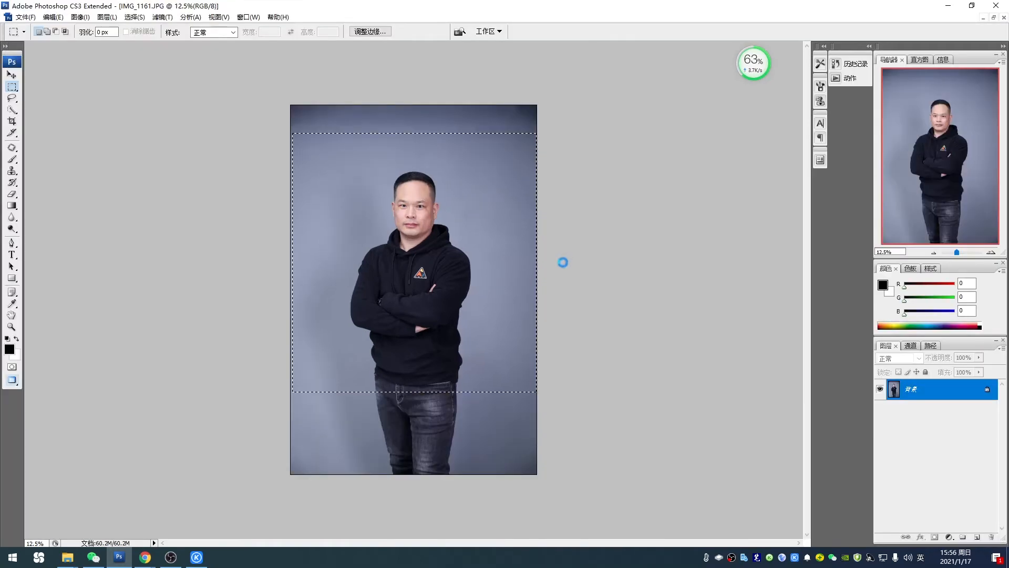
Duplicate the photo layer twice and smooth the skin with the Portraiture filter using the default preset.
{"action": "left_click", "coordinate": [504, 295], "text": "alt"}
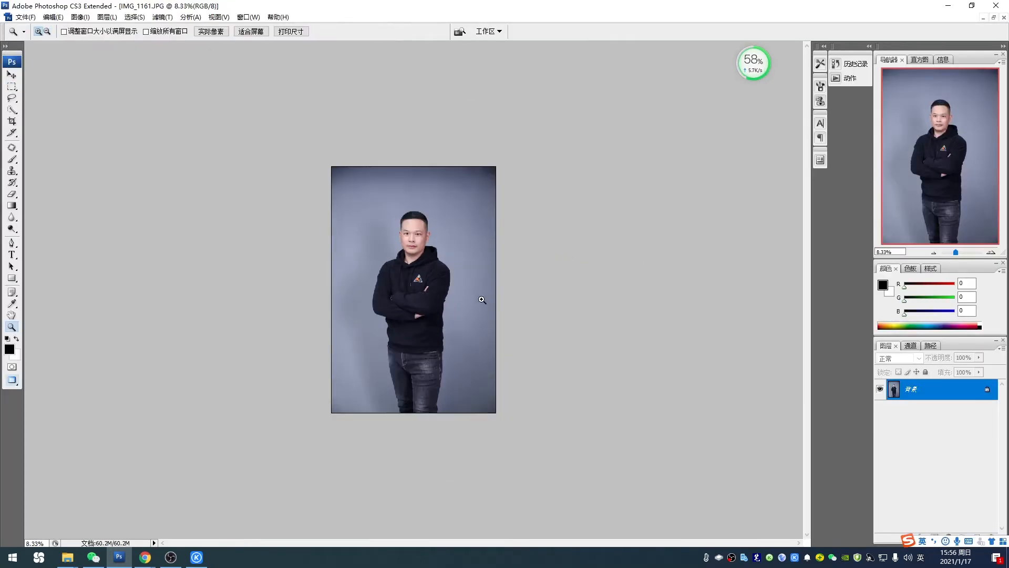
{"action": "key", "text": "ctrl+0"}
{"action": "left_click", "coordinate": [482, 351], "text": "alt"}
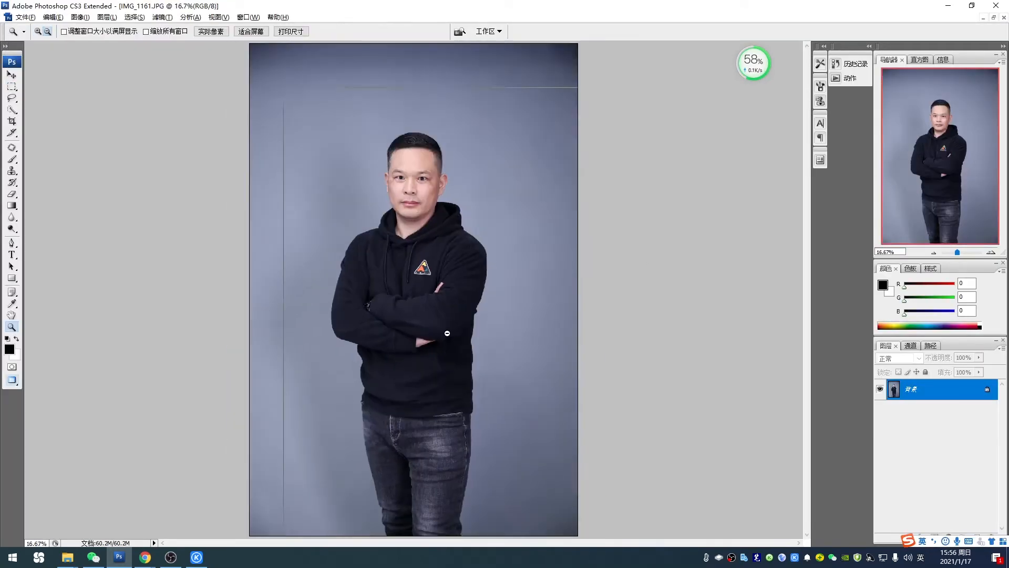
{"action": "left_click", "coordinate": [474, 328], "text": "alt"}
{"action": "left_click", "coordinate": [432, 269]}
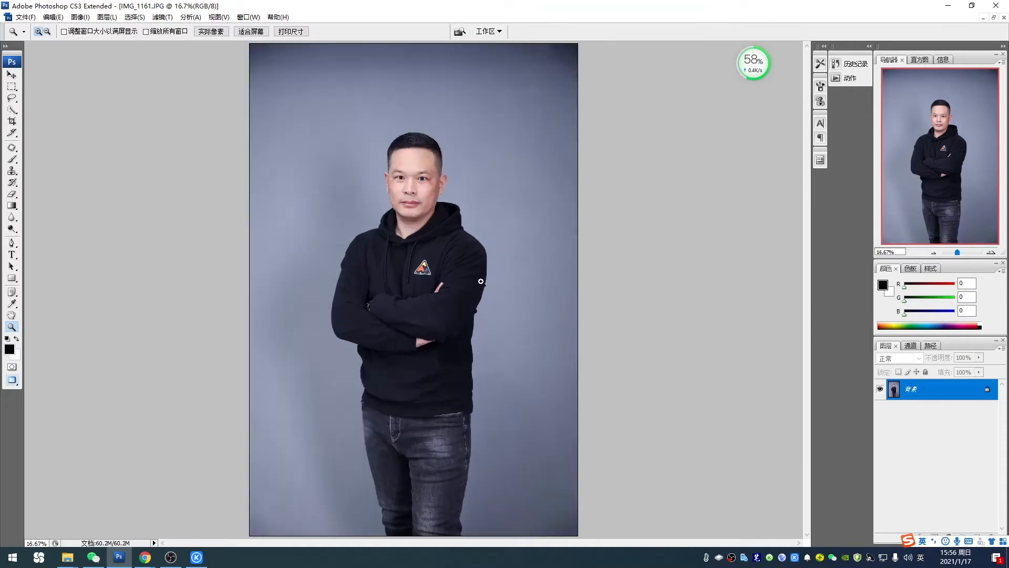
{"action": "key", "text": "ctrl+j"}
{"action": "key", "text": "ctrl+j"}
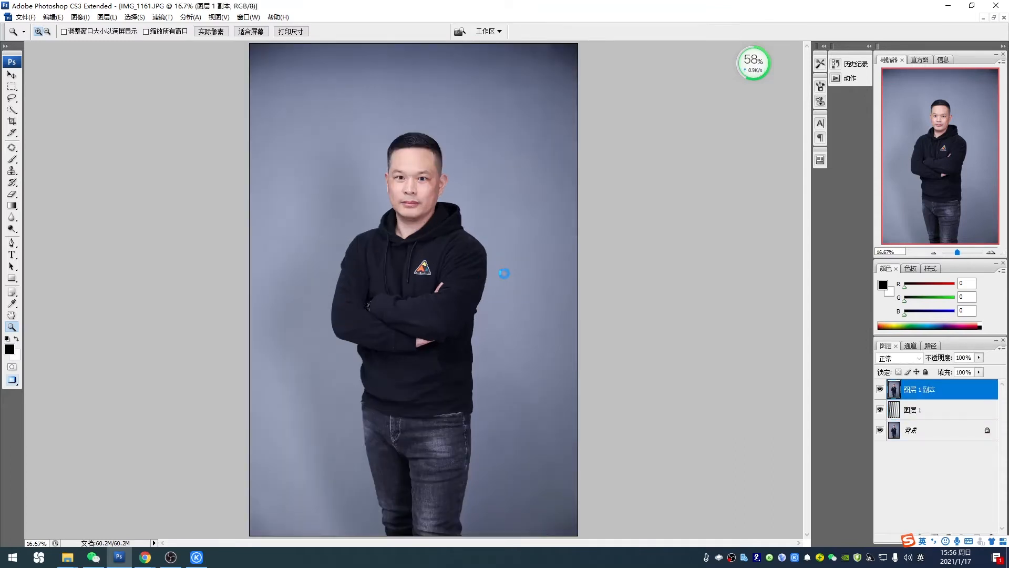
{"action": "key", "text": "ctrl+alt+f"}
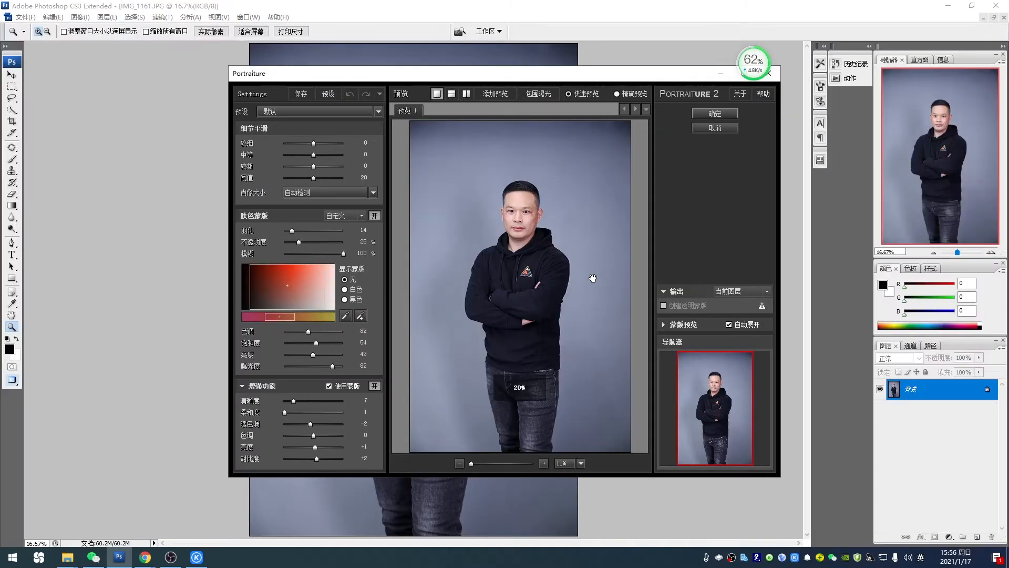
{"action": "key", "text": "Return"}
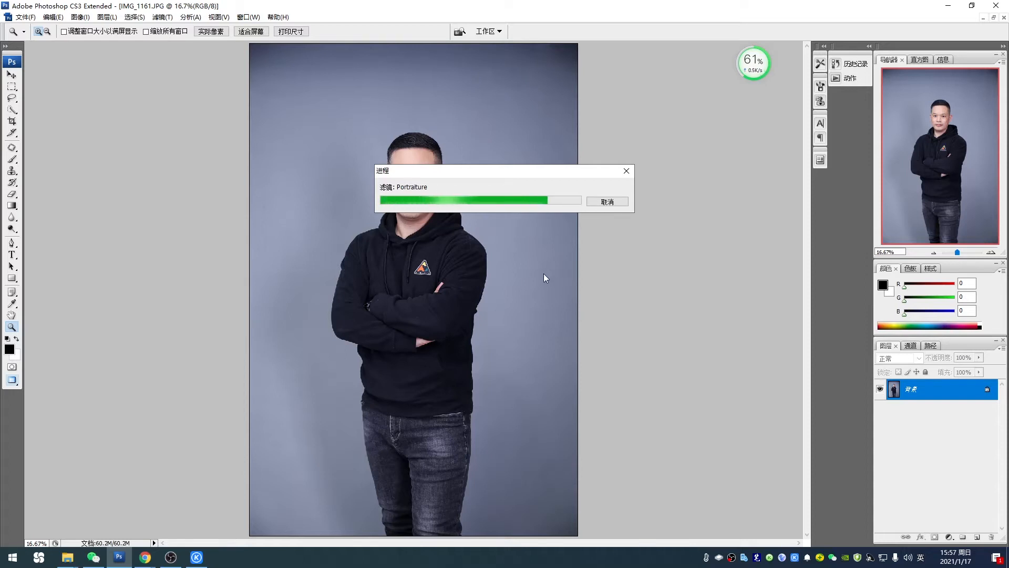
Retouch the skin under the subject's left eye with the Patch tool, blending the correction in at 60% opacity with the recorded action.
{"action": "left_click_drag", "start_coordinate": [377, 148], "coordinate": [495, 286]}
{"action": "mouse_move", "coordinate": [360, 177]}
{"action": "left_mouse_down"}
{"action": "mouse_move", "coordinate": [474, 320]}
{"action": "mouse_move", "coordinate": [455, 245]}
{"action": "mouse_move", "coordinate": [405, 237]}
{"action": "mouse_move", "coordinate": [439, 200]}
{"action": "mouse_move", "coordinate": [380, 208]}
{"action": "left_mouse_up"}
{"action": "key", "text": "j"}
{"action": "key", "text": "F2"}
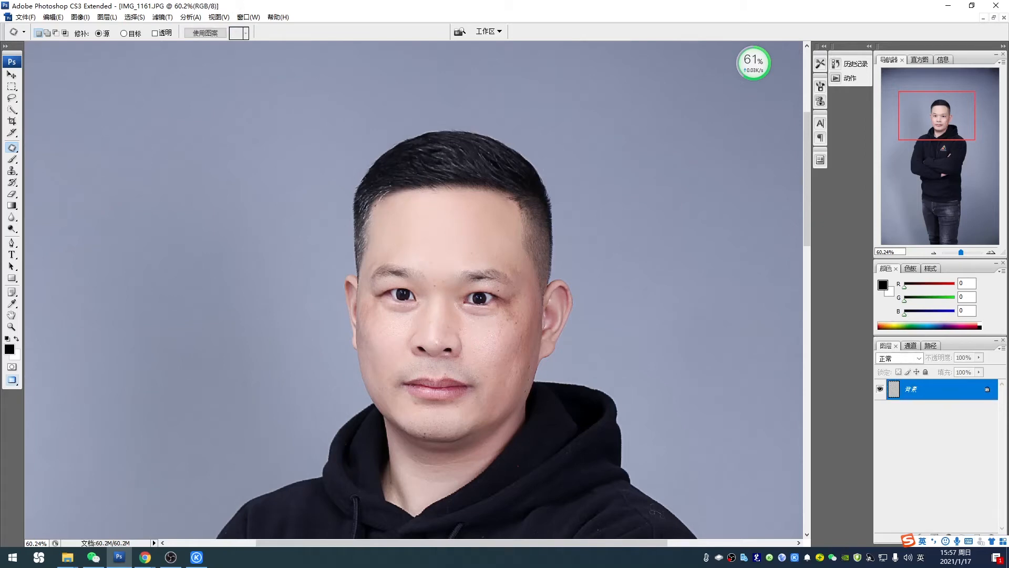
{"action": "key", "text": "F2"}
{"action": "mouse_move", "coordinate": [460, 202]}
{"action": "left_mouse_down"}
{"action": "mouse_move", "coordinate": [518, 236]}
{"action": "mouse_move", "coordinate": [527, 270]}
{"action": "mouse_move", "coordinate": [508, 335]}
{"action": "left_mouse_up"}
{"action": "key", "text": "F2"}
{"action": "key", "text": "F2"}
{"action": "mouse_move", "coordinate": [528, 290]}
{"action": "left_mouse_down"}
{"action": "mouse_move", "coordinate": [493, 316]}
{"action": "mouse_move", "coordinate": [528, 315]}
{"action": "mouse_move", "coordinate": [505, 309]}
{"action": "mouse_move", "coordinate": [509, 322]}
{"action": "left_mouse_up"}
{"action": "key", "text": "F2"}
{"action": "key", "text": "F2"}
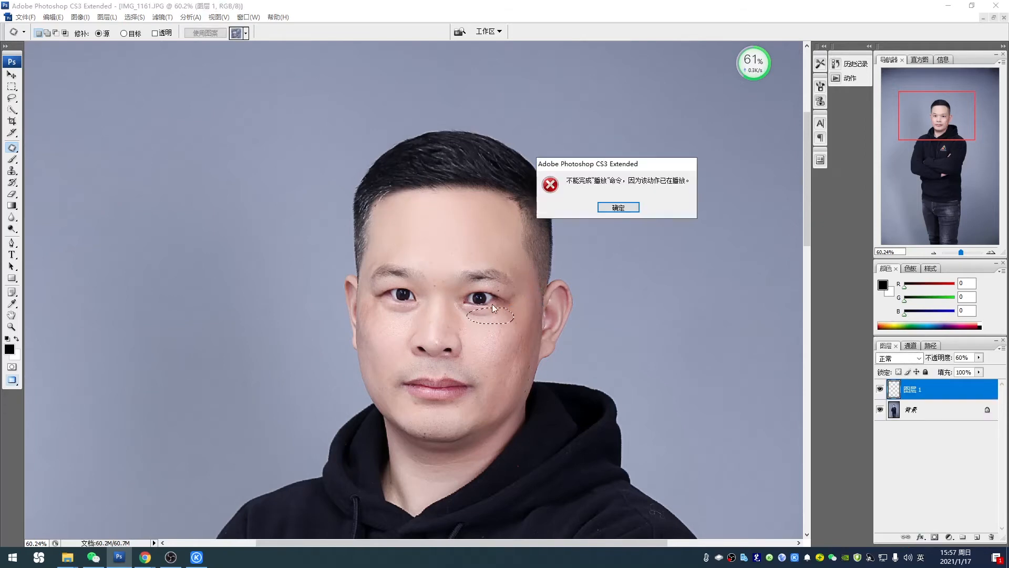
{"action": "key", "text": "Return"}
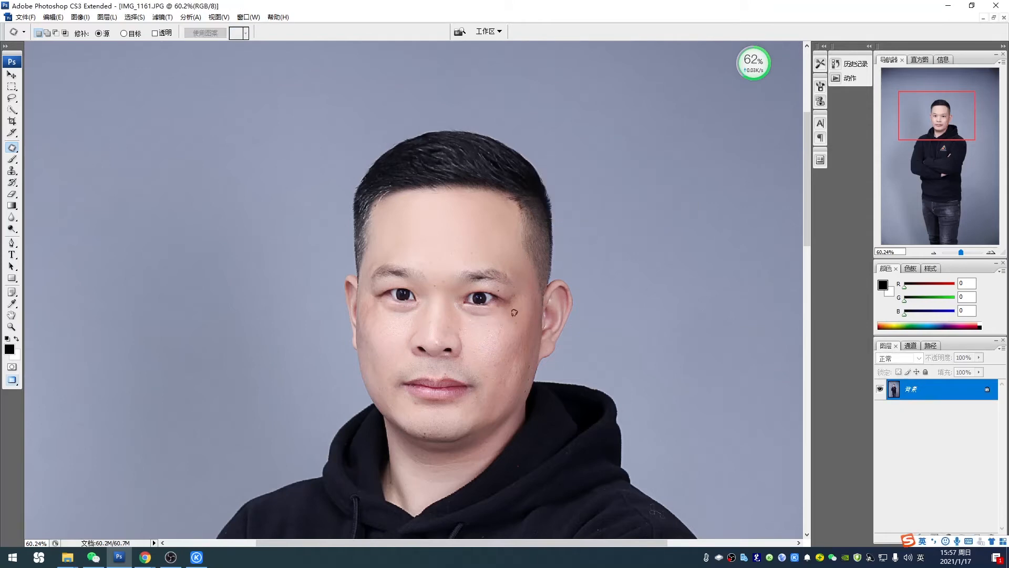
Patch the remaining dark spots beside the subject's left eye and near the nose bridge, blending each fix with the recorded action.
{"action": "left_click_drag", "start_coordinate": [451, 305], "coordinate": [502, 315]}
{"action": "key", "text": "F2"}
{"action": "mouse_move", "coordinate": [451, 296]}
{"action": "left_mouse_down"}
{"action": "mouse_move", "coordinate": [451, 276]}
{"action": "mouse_move", "coordinate": [412, 250]}
{"action": "mouse_move", "coordinate": [420, 259]}
{"action": "mouse_move", "coordinate": [363, 269]}
{"action": "mouse_move", "coordinate": [388, 247]}
{"action": "left_mouse_up"}
{"action": "key", "text": "F2"}
{"action": "key", "text": "Return"}
{"action": "key", "text": "F2"}
{"action": "key", "text": "F2"}
{"action": "key", "text": "F2"}
{"action": "key", "text": "Return"}
{"action": "key", "text": "F2"}
{"action": "key", "text": "F2"}
{"action": "key", "text": "F2"}
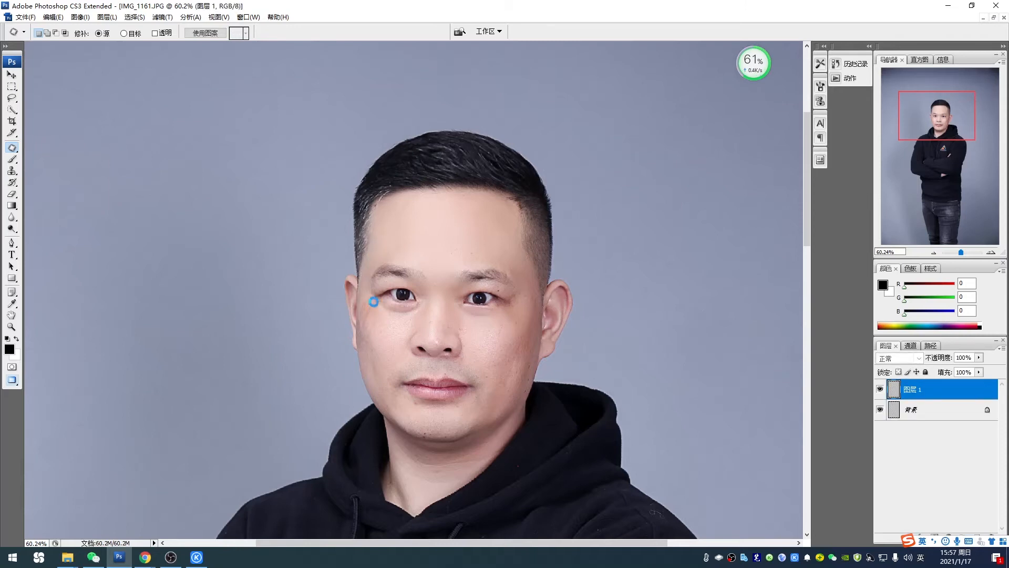
Patch the skin under the subject's right eye and blend the correction with the recorded action.
{"action": "mouse_move", "coordinate": [368, 292]}
{"action": "left_mouse_down"}
{"action": "mouse_move", "coordinate": [390, 318]}
{"action": "mouse_move", "coordinate": [429, 312]}
{"action": "left_mouse_up"}
{"action": "key", "text": "F2"}
{"action": "key", "text": "F2"}
{"action": "key", "text": "Return"}
{"action": "key", "text": "F2"}
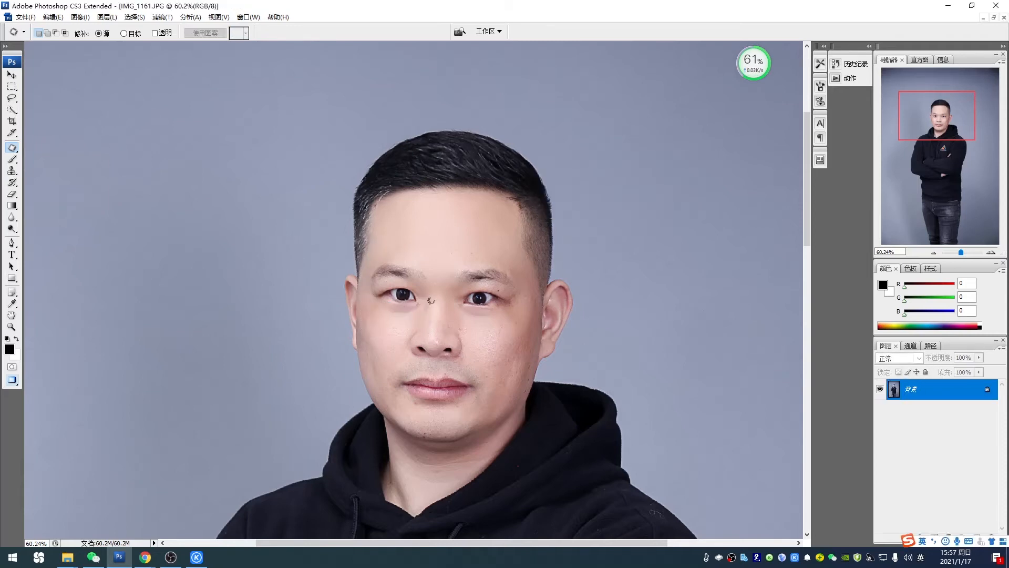
Patch the skin between the eyes and on the subject's right cheek, blending each fix with the recorded action.
{"action": "left_click_drag", "start_coordinate": [431, 277], "coordinate": [429, 311]}
{"action": "key", "text": "F2"}
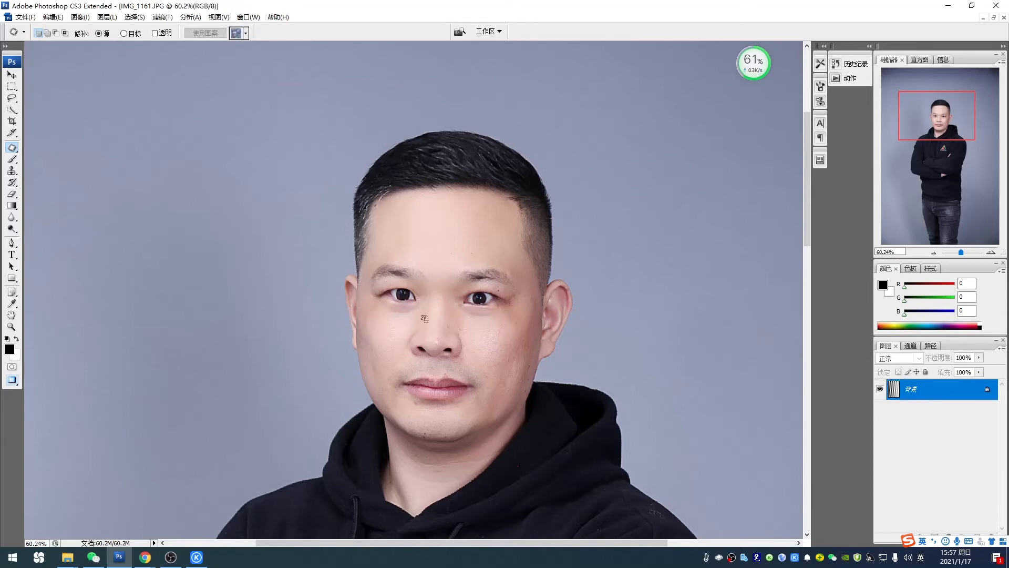
{"action": "left_click_drag", "start_coordinate": [368, 342], "coordinate": [363, 363]}
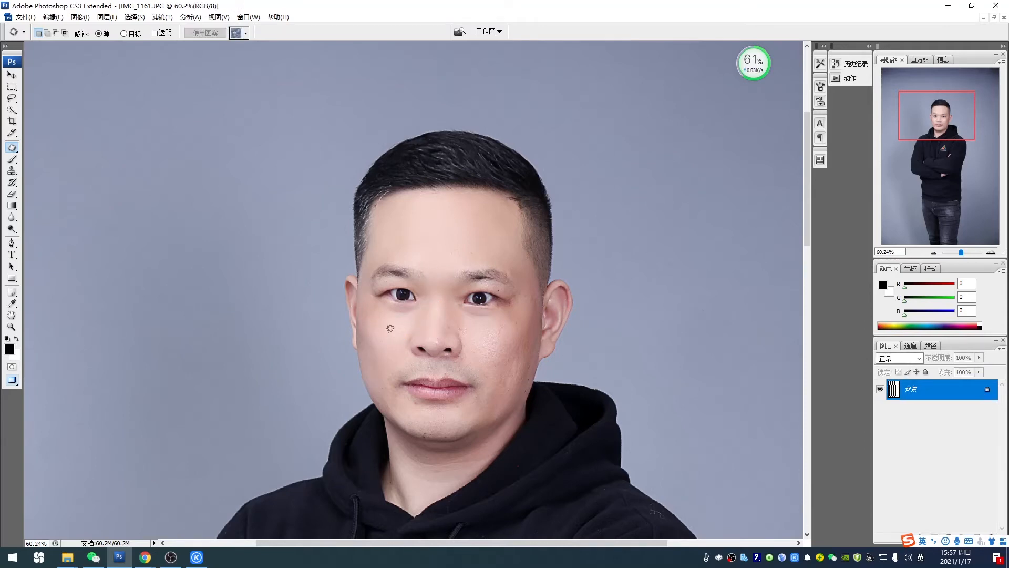
{"action": "left_click_drag", "start_coordinate": [366, 302], "coordinate": [373, 324]}
{"action": "key", "text": "F2"}
Patch the shiny, uneven skin on the subject's left cheek and blend each correction with the recorded action.
{"action": "mouse_move", "coordinate": [439, 314]}
{"action": "left_mouse_down"}
{"action": "mouse_move", "coordinate": [460, 318]}
{"action": "mouse_move", "coordinate": [522, 326]}
{"action": "left_mouse_up"}
{"action": "key", "text": "ctrl+j"}
{"action": "key", "text": "F2"}
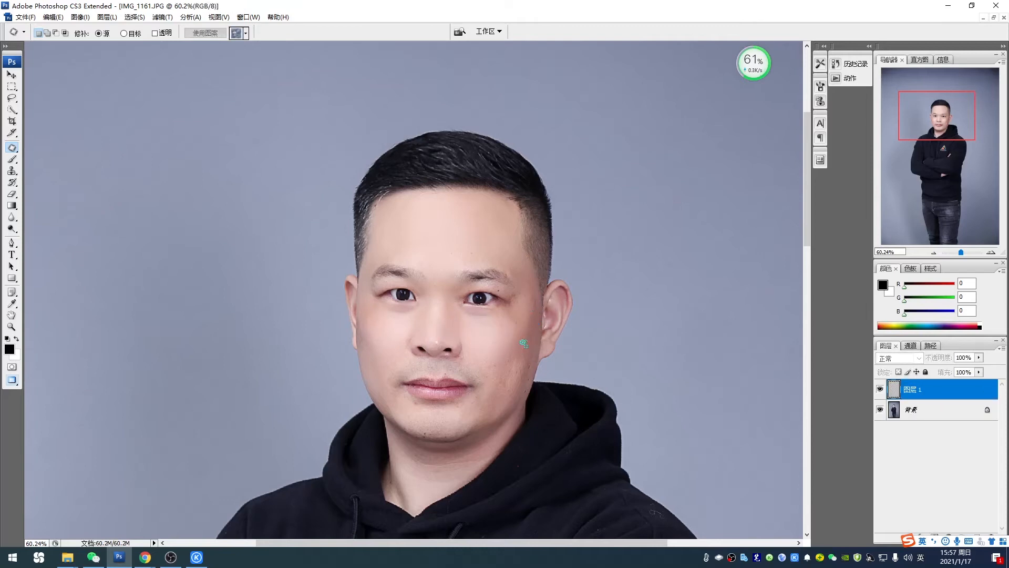
{"action": "mouse_move", "coordinate": [499, 360]}
{"action": "left_mouse_down"}
{"action": "mouse_move", "coordinate": [496, 369]}
{"action": "mouse_move", "coordinate": [545, 338]}
{"action": "left_mouse_up"}
{"action": "key", "text": "F2"}
{"action": "key", "text": "F2"}
Patch the skin between the outer corner of the subject's left eye and the temple, blending with the recorded action.
{"action": "mouse_move", "coordinate": [534, 304]}
{"action": "left_mouse_down"}
{"action": "mouse_move", "coordinate": [508, 324]}
{"action": "mouse_move", "coordinate": [532, 308]}
{"action": "mouse_move", "coordinate": [526, 318]}
{"action": "left_mouse_up"}
{"action": "key", "text": "F2"}
{"action": "key", "text": "F2"}
{"action": "key", "text": "Return"}
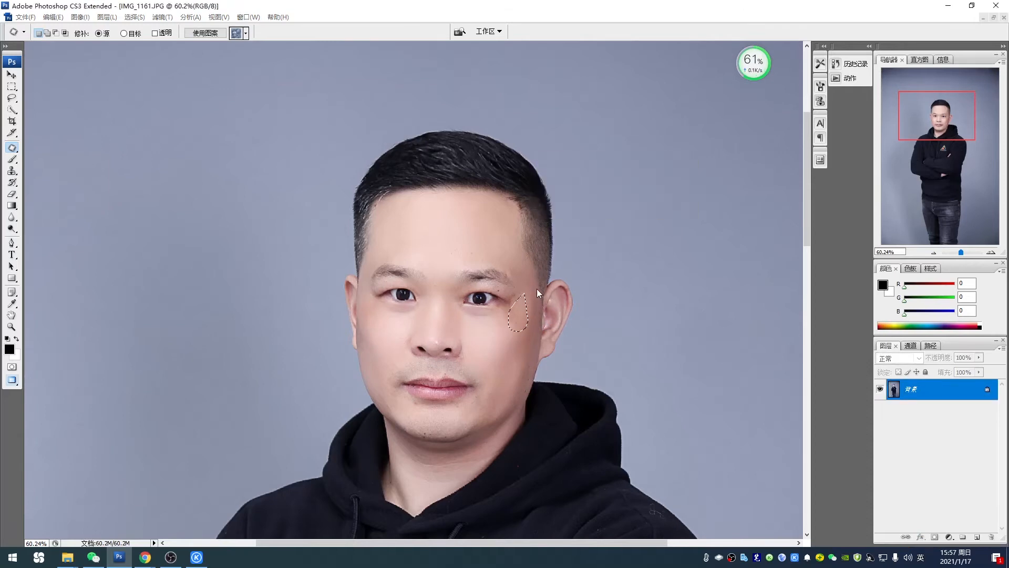
{"action": "key", "text": "F2"}
{"action": "mouse_move", "coordinate": [531, 283]}
{"action": "left_mouse_down"}
{"action": "mouse_move", "coordinate": [527, 319]}
{"action": "mouse_move", "coordinate": [538, 307]}
{"action": "left_mouse_up"}
{"action": "key", "text": "F2"}
Patch the subject's lower left cheek and the blemishes around the mouth and chin, blending each fix with the recorded action.
{"action": "left_click_drag", "start_coordinate": [513, 347], "coordinate": [481, 395]}
{"action": "key", "text": "F2"}
{"action": "key", "text": "F2"}
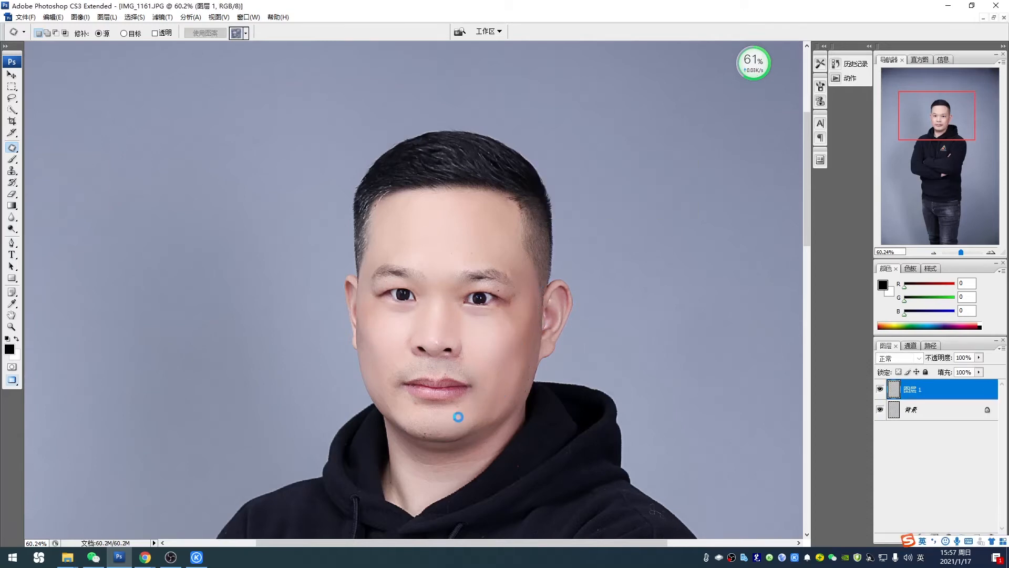
{"action": "key", "text": "Return"}
{"action": "key", "text": "F2"}
{"action": "mouse_move", "coordinate": [375, 357]}
{"action": "left_mouse_down"}
{"action": "mouse_move", "coordinate": [409, 374]}
{"action": "mouse_move", "coordinate": [421, 364]}
{"action": "mouse_move", "coordinate": [484, 369]}
{"action": "left_mouse_up"}
{"action": "key", "text": "F2"}
{"action": "key", "text": "F2"}
{"action": "key", "text": "F2"}
Patch the skin beneath and beside the subject's right eye at close range, blending each fix with the recorded action.
{"action": "key", "text": "z"}
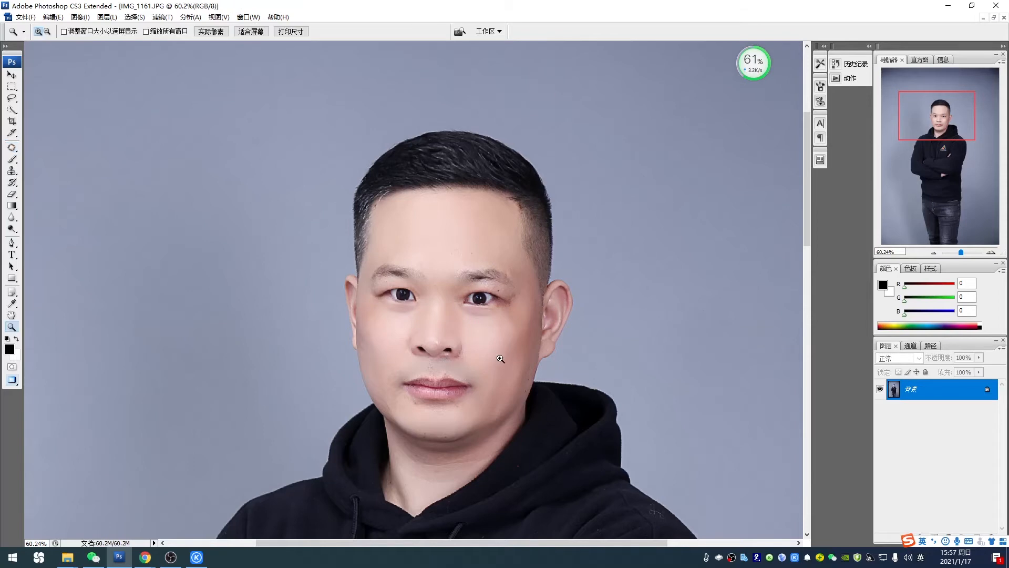
{"action": "left_click_drag", "start_coordinate": [408, 308], "coordinate": [586, 431]}
{"action": "key", "text": "space"}
{"action": "left_click_drag", "start_coordinate": [431, 359], "coordinate": [512, 325]}
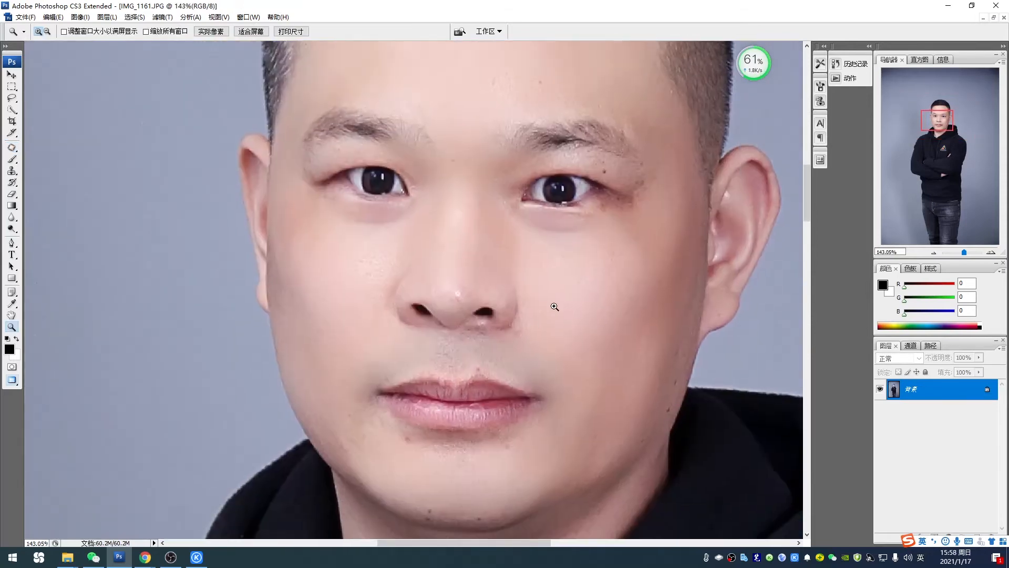
{"action": "key", "text": "j"}
{"action": "left_click_drag", "start_coordinate": [427, 211], "coordinate": [423, 215]}
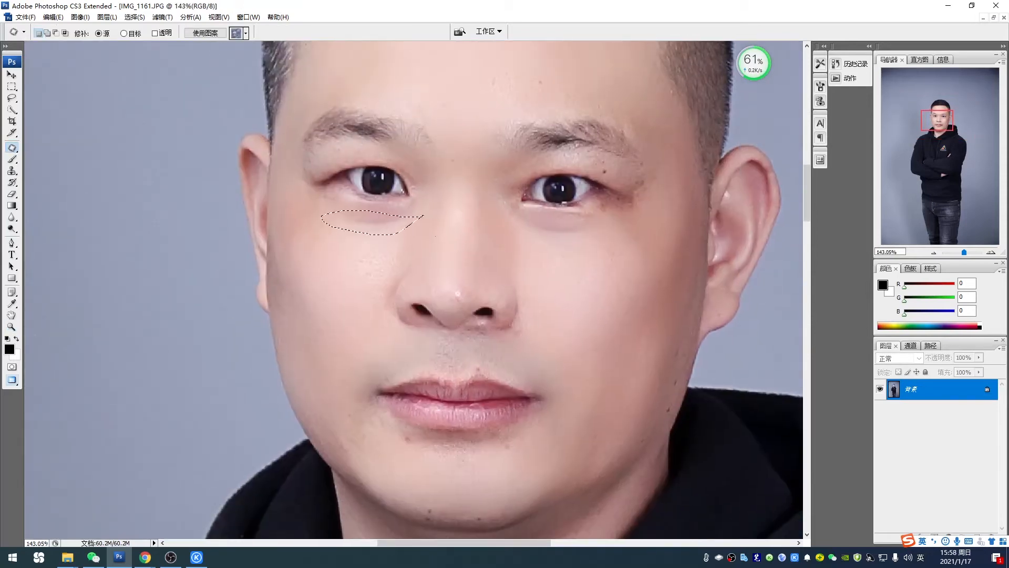
{"action": "key", "text": "F2"}
{"action": "left_click_drag", "start_coordinate": [308, 194], "coordinate": [306, 202]}
{"action": "key", "text": "F2"}
{"action": "left_click_drag", "start_coordinate": [370, 229], "coordinate": [408, 229]}
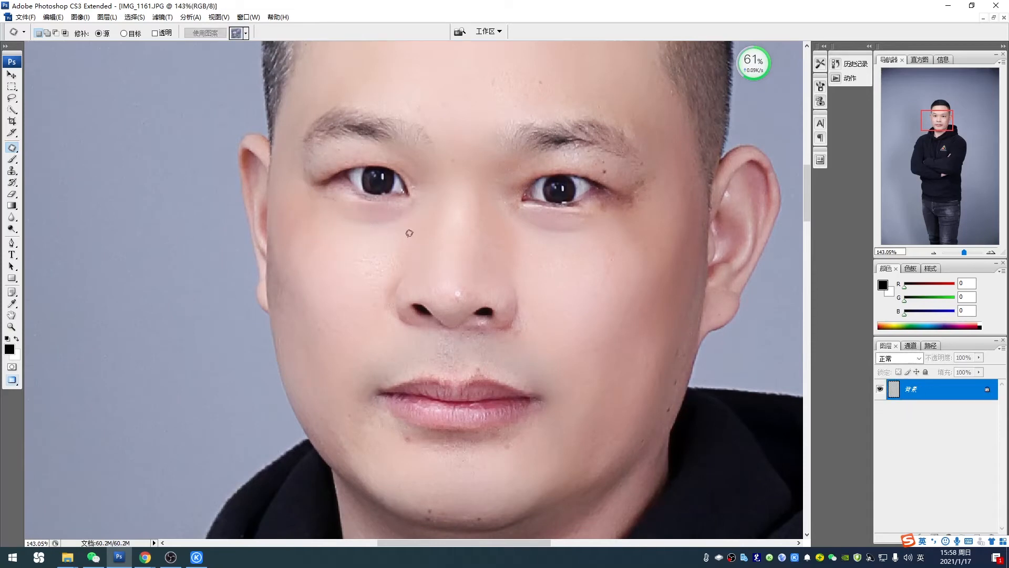
{"action": "key", "text": "F2"}
Patch the uneven skin on both sides of the nose and blend the corrections with the recorded action.
{"action": "key", "text": "space"}
{"action": "mouse_move", "coordinate": [468, 288]}
{"action": "left_mouse_down"}
{"action": "mouse_move", "coordinate": [464, 225]}
{"action": "mouse_move", "coordinate": [463, 243]}
{"action": "mouse_move", "coordinate": [447, 253]}
{"action": "mouse_move", "coordinate": [450, 212]}
{"action": "left_mouse_up"}
{"action": "key", "text": "F2"}
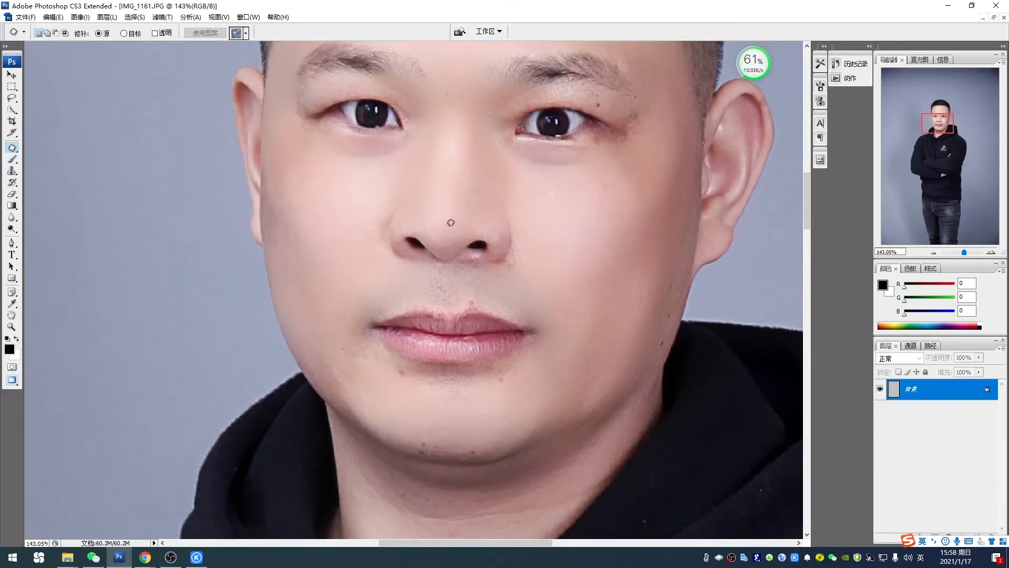
{"action": "key", "text": "F2"}
{"action": "mouse_move", "coordinate": [397, 189]}
{"action": "left_mouse_down"}
{"action": "mouse_move", "coordinate": [360, 242]}
{"action": "mouse_move", "coordinate": [400, 233]}
{"action": "left_mouse_up"}
{"action": "key", "text": "F2"}
{"action": "mouse_move", "coordinate": [493, 211]}
{"action": "left_mouse_down"}
{"action": "mouse_move", "coordinate": [471, 225]}
{"action": "mouse_move", "coordinate": [511, 241]}
{"action": "mouse_move", "coordinate": [489, 270]}
{"action": "mouse_move", "coordinate": [455, 273]}
{"action": "left_mouse_up"}
{"action": "key", "text": "F2"}
{"action": "key", "text": "F2"}
{"action": "key", "text": "F2"}
Patch the skin at the inner end of the subject's left eyebrow and on the lower forehead, blending with the recorded action.
{"action": "left_click_drag", "start_coordinate": [539, 174], "coordinate": [529, 241]}
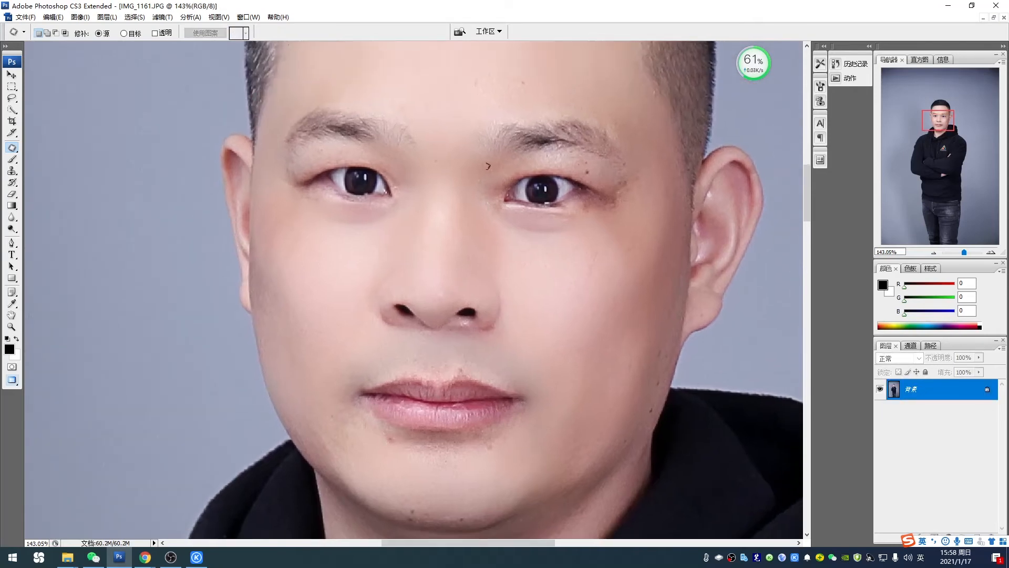
{"action": "mouse_move", "coordinate": [489, 173]}
{"action": "left_mouse_down"}
{"action": "mouse_move", "coordinate": [502, 232]}
{"action": "mouse_move", "coordinate": [515, 148]}
{"action": "mouse_move", "coordinate": [536, 152]}
{"action": "left_mouse_up"}
{"action": "key", "text": "F2"}
{"action": "key", "text": "F2"}
{"action": "mouse_move", "coordinate": [457, 69]}
{"action": "left_mouse_down"}
{"action": "mouse_move", "coordinate": [569, 71]}
{"action": "mouse_move", "coordinate": [463, 73]}
{"action": "mouse_move", "coordinate": [415, 124]}
{"action": "left_mouse_up"}
{"action": "key", "text": "F2"}
{"action": "key", "text": "F2"}
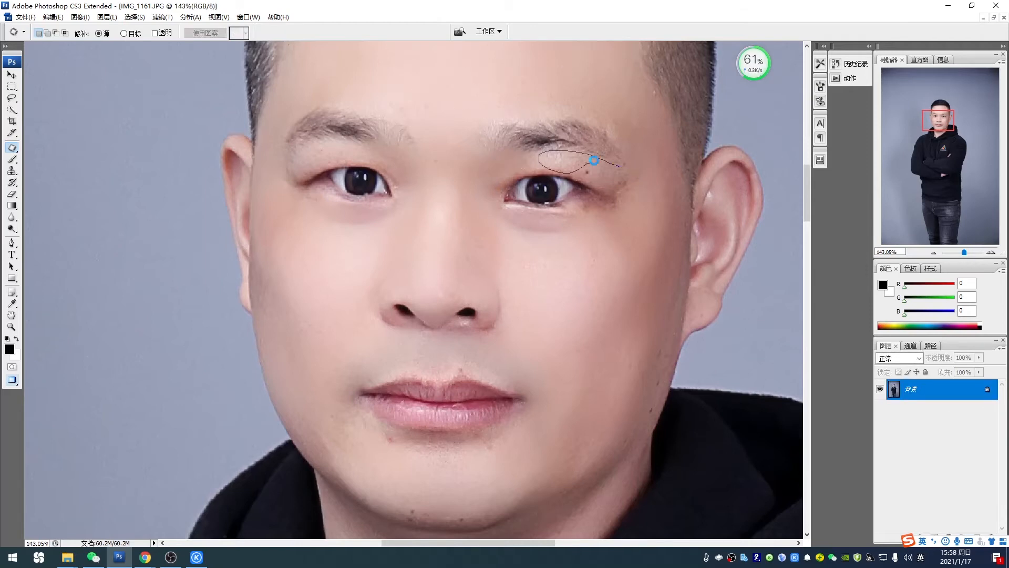
Patch the dark skin above and below the outer corner of the subject's left eye, blending with the recorded action.
{"action": "left_click_drag", "start_coordinate": [594, 161], "coordinate": [620, 167]}
{"action": "key", "text": "F2"}
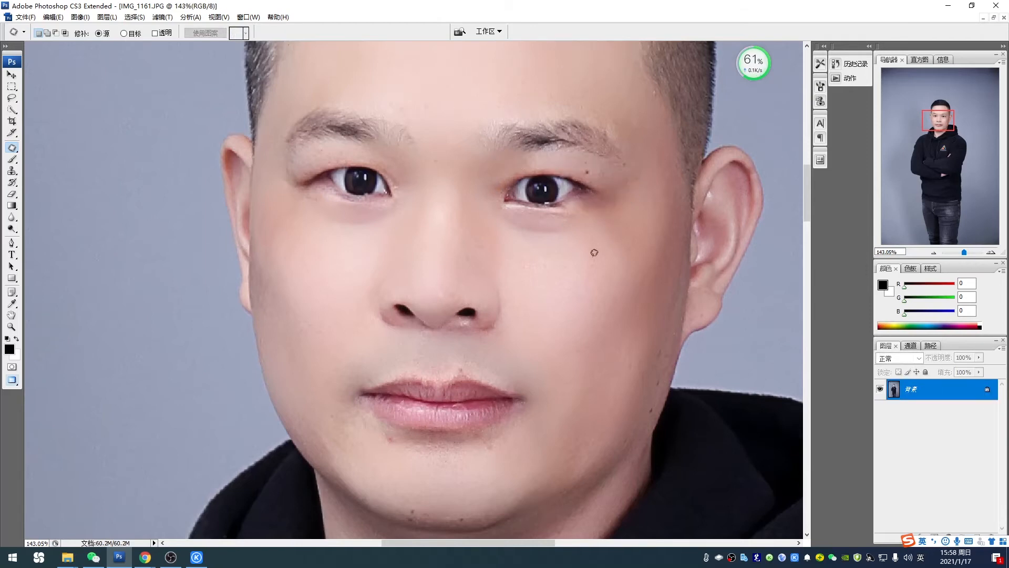
{"action": "left_click_drag", "start_coordinate": [630, 221], "coordinate": [633, 248]}
{"action": "key", "text": "F2"}
Patch the outer part of the subject's right cheek from below the eye downward, blending with the recorded action.
{"action": "mouse_move", "coordinate": [572, 225]}
{"action": "left_mouse_down"}
{"action": "mouse_move", "coordinate": [502, 233]}
{"action": "mouse_move", "coordinate": [550, 248]}
{"action": "mouse_move", "coordinate": [508, 146]}
{"action": "left_mouse_up"}
{"action": "key", "text": "F2"}
{"action": "left_click_drag", "start_coordinate": [309, 147], "coordinate": [317, 127]}
{"action": "key", "text": "F2"}
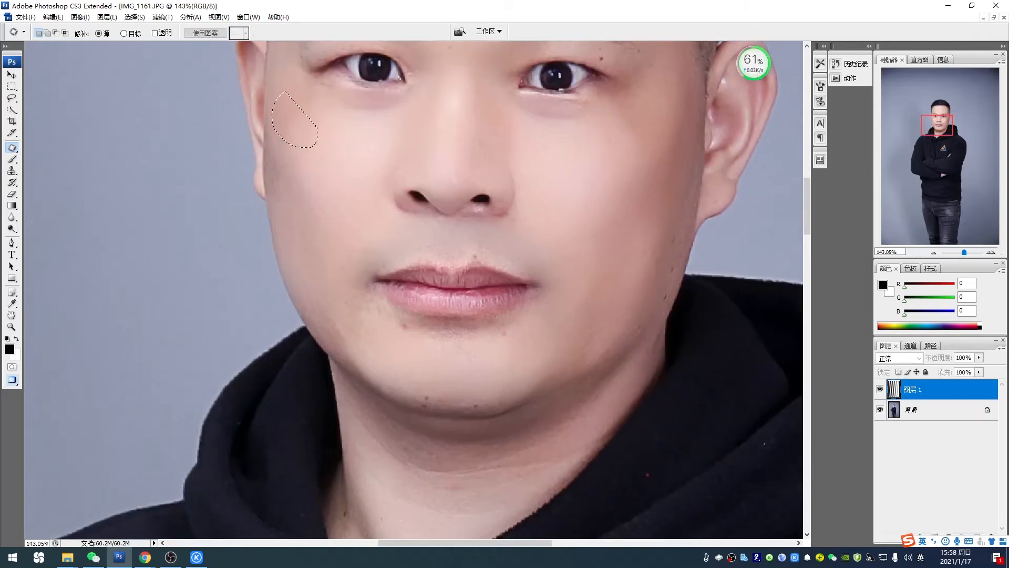
{"action": "left_click_drag", "start_coordinate": [286, 163], "coordinate": [324, 207]}
{"action": "key", "text": "F2"}
Patch the skin beside the subject's right mouth corner and along the lower cheek, blending with the recorded action.
{"action": "left_click_drag", "start_coordinate": [353, 247], "coordinate": [369, 348]}
{"action": "key", "text": "F2"}
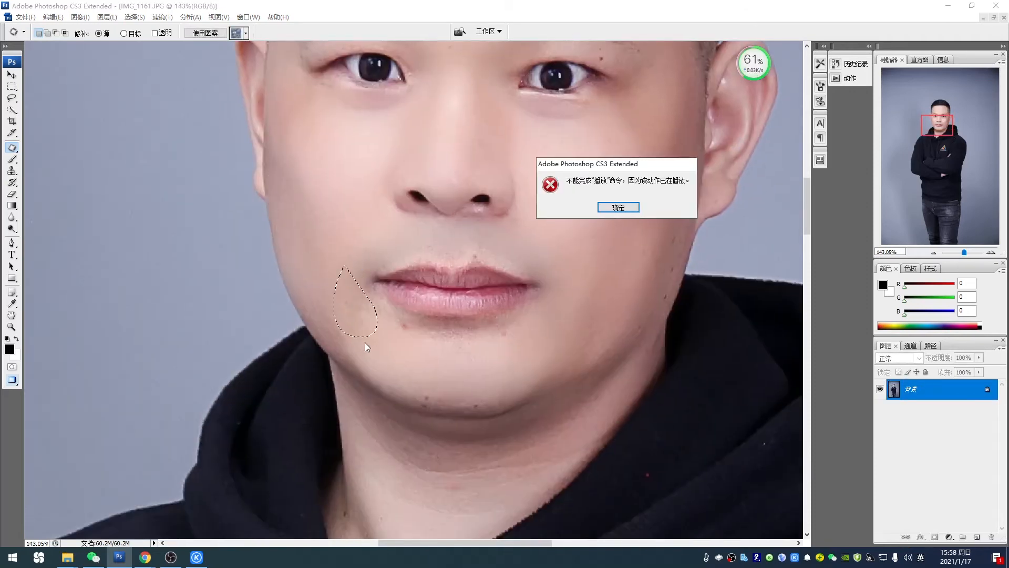
{"action": "key", "text": "Return"}
{"action": "key", "text": "F2"}
{"action": "key", "text": "Return"}
{"action": "key", "text": "F2"}
{"action": "left_click_drag", "start_coordinate": [353, 234], "coordinate": [376, 257]}
{"action": "key", "text": "F2"}
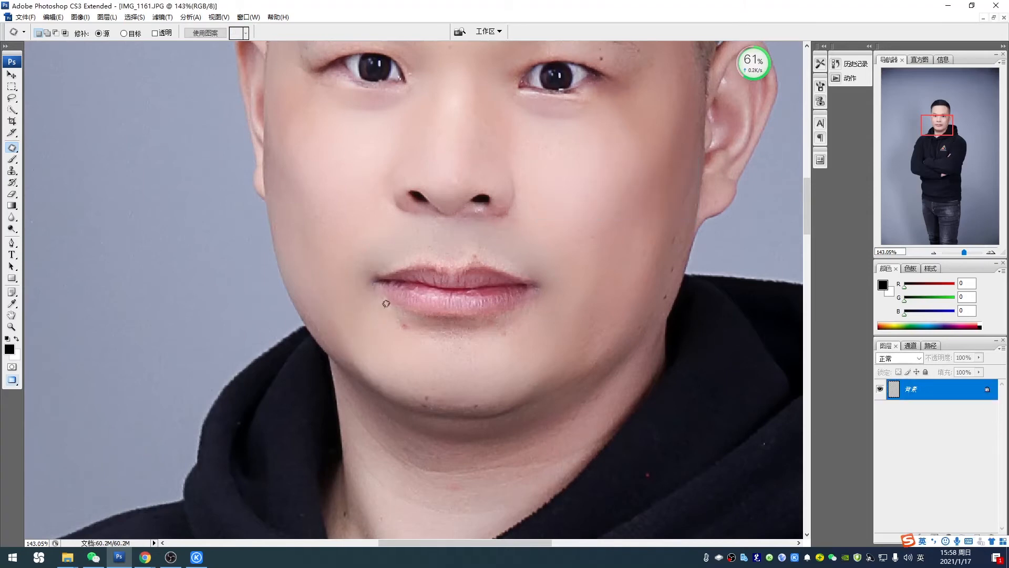
Patch the blemishes below the lower lip and on the chin, blending each fix with the recorded action.
{"action": "mouse_move", "coordinate": [385, 306]}
{"action": "left_mouse_down"}
{"action": "mouse_move", "coordinate": [442, 324]}
{"action": "mouse_move", "coordinate": [427, 345]}
{"action": "mouse_move", "coordinate": [439, 326]}
{"action": "mouse_move", "coordinate": [476, 328]}
{"action": "mouse_move", "coordinate": [473, 351]}
{"action": "mouse_move", "coordinate": [497, 374]}
{"action": "left_mouse_up"}
{"action": "key", "text": "F2"}
{"action": "key", "text": "F2"}
{"action": "key", "text": "F2"}
{"action": "key", "text": "F2"}
{"action": "key", "text": "F2"}
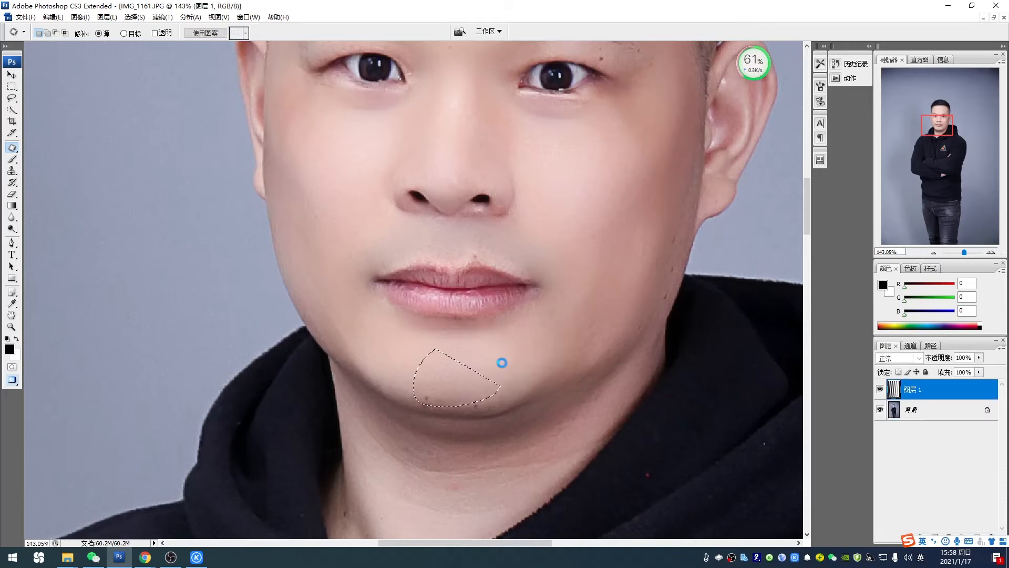
Patch the subject's left jaw, outer cheek and mouth corner, blending each fix with the recorded action.
{"action": "mouse_move", "coordinate": [574, 302]}
{"action": "left_mouse_down"}
{"action": "mouse_move", "coordinate": [565, 382]}
{"action": "mouse_move", "coordinate": [576, 368]}
{"action": "left_mouse_up"}
{"action": "key", "text": "F2"}
{"action": "key", "text": "F2"}
{"action": "left_click_drag", "start_coordinate": [663, 221], "coordinate": [692, 229]}
{"action": "left_click", "coordinate": [625, 208]}
{"action": "key", "text": "F2"}
{"action": "key", "text": "F2"}
{"action": "key", "text": "F2"}
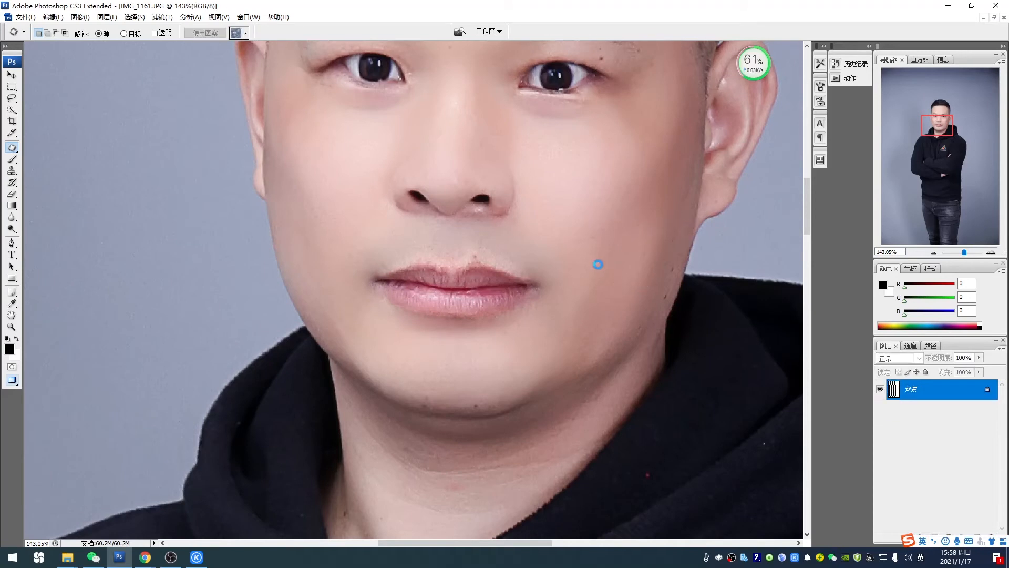
{"action": "mouse_move", "coordinate": [532, 300]}
{"action": "left_mouse_down"}
{"action": "mouse_move", "coordinate": [567, 248]}
{"action": "mouse_move", "coordinate": [578, 289]}
{"action": "mouse_move", "coordinate": [540, 264]}
{"action": "left_mouse_up"}
{"action": "key", "text": "F2"}
{"action": "key", "text": "F2"}
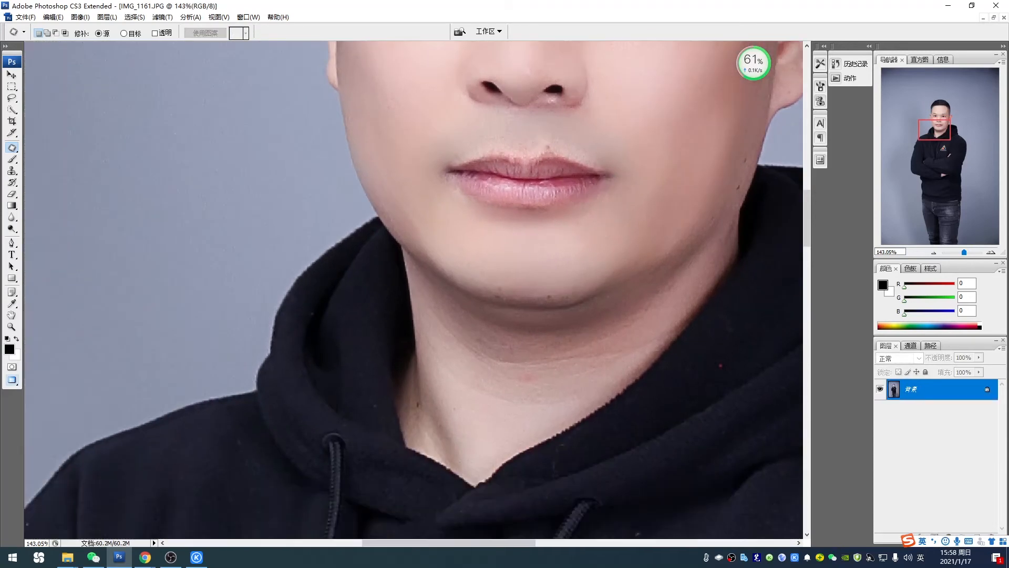
{"action": "key", "text": "F2"}
Patch the creases across the front and left side of the subject's neck, blending with the recorded action.
{"action": "mouse_move", "coordinate": [411, 288]}
{"action": "left_mouse_down"}
{"action": "mouse_move", "coordinate": [541, 361]}
{"action": "mouse_move", "coordinate": [504, 283]}
{"action": "left_mouse_up"}
{"action": "left_click_drag", "start_coordinate": [407, 224], "coordinate": [588, 259]}
{"action": "key", "text": "F2"}
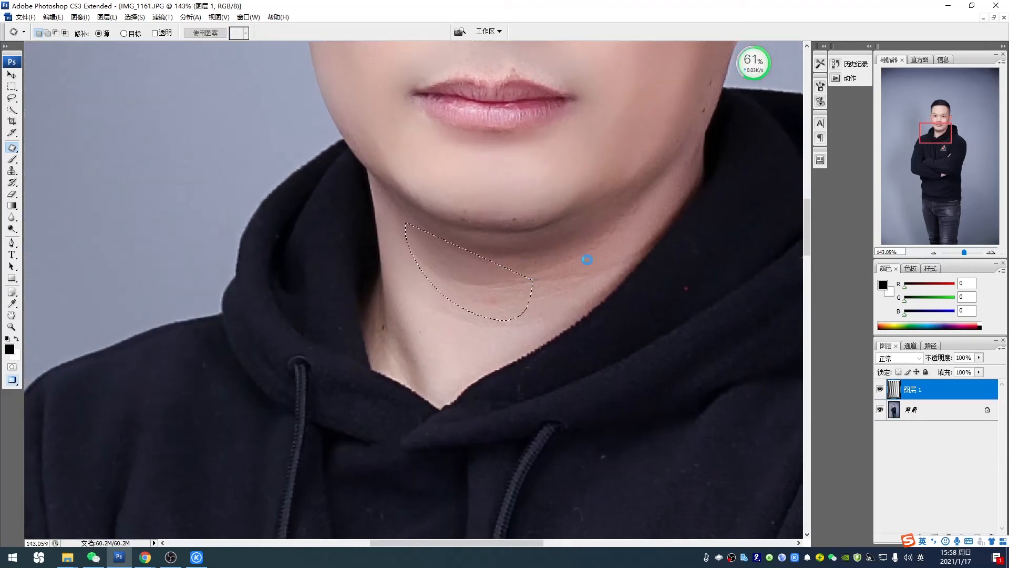
{"action": "mouse_move", "coordinate": [525, 285]}
{"action": "left_mouse_down"}
{"action": "mouse_move", "coordinate": [576, 283]}
{"action": "mouse_move", "coordinate": [599, 239]}
{"action": "mouse_move", "coordinate": [647, 205]}
{"action": "left_mouse_up"}
{"action": "key", "text": "F2"}
{"action": "key", "text": "Return"}
{"action": "key", "text": "F2"}
{"action": "key", "text": "F2"}
Patch the shadowed neck skin directly beneath the chin and blend the corrections with the recorded action.
{"action": "mouse_move", "coordinate": [547, 257]}
{"action": "left_mouse_down"}
{"action": "mouse_move", "coordinate": [644, 217]}
{"action": "mouse_move", "coordinate": [546, 268]}
{"action": "mouse_move", "coordinate": [593, 232]}
{"action": "left_mouse_up"}
{"action": "key", "text": "F2"}
{"action": "left_click_drag", "start_coordinate": [458, 226], "coordinate": [557, 247]}
{"action": "key", "text": "F2"}
Patch out the red speck on the hoodie collar and even out the remaining lines across the neck.
{"action": "left_click_drag", "start_coordinate": [690, 271], "coordinate": [684, 279]}
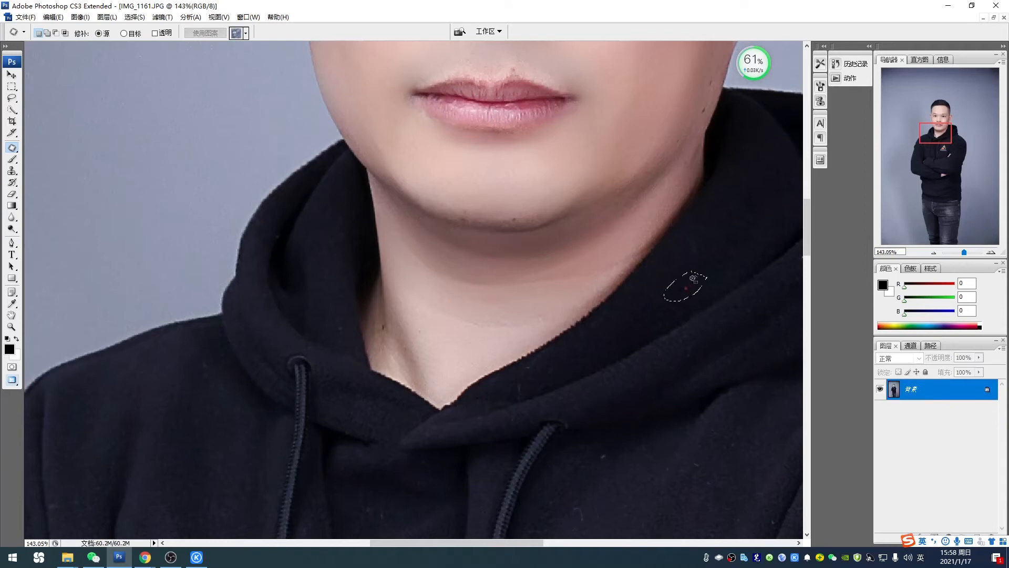
{"action": "left_click_drag", "start_coordinate": [409, 296], "coordinate": [554, 263]}
{"action": "key", "text": "F2"}
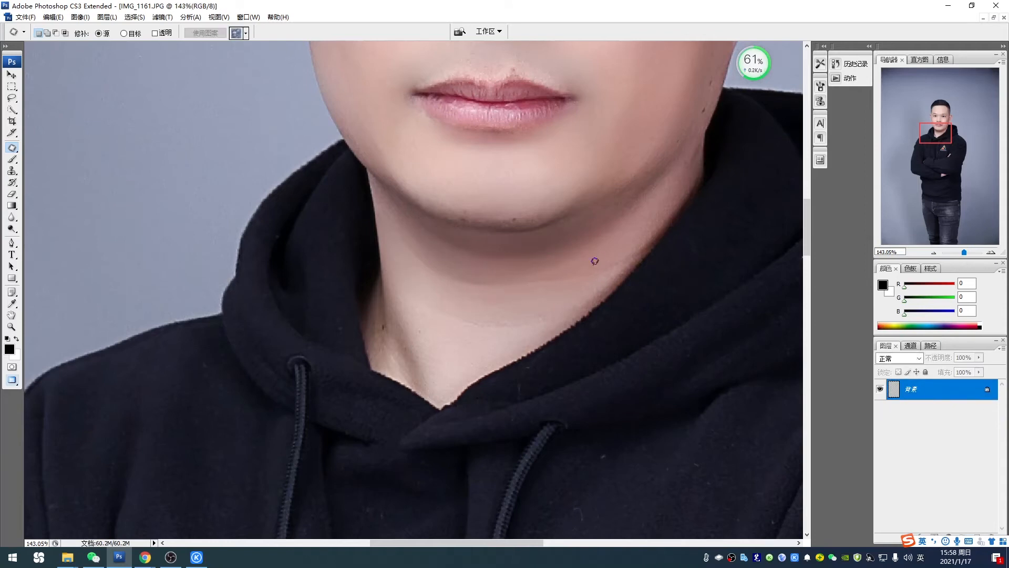
{"action": "left_click_drag", "start_coordinate": [495, 290], "coordinate": [544, 266]}
{"action": "mouse_move", "coordinate": [502, 276]}
{"action": "left_mouse_down"}
{"action": "mouse_move", "coordinate": [511, 303]}
{"action": "mouse_move", "coordinate": [604, 267]}
{"action": "mouse_move", "coordinate": [547, 292]}
{"action": "left_mouse_up"}
{"action": "mouse_move", "coordinate": [553, 289]}
{"action": "left_mouse_down"}
{"action": "mouse_move", "coordinate": [605, 274]}
{"action": "mouse_move", "coordinate": [636, 237]}
{"action": "left_mouse_up"}
{"action": "key", "text": "F2"}
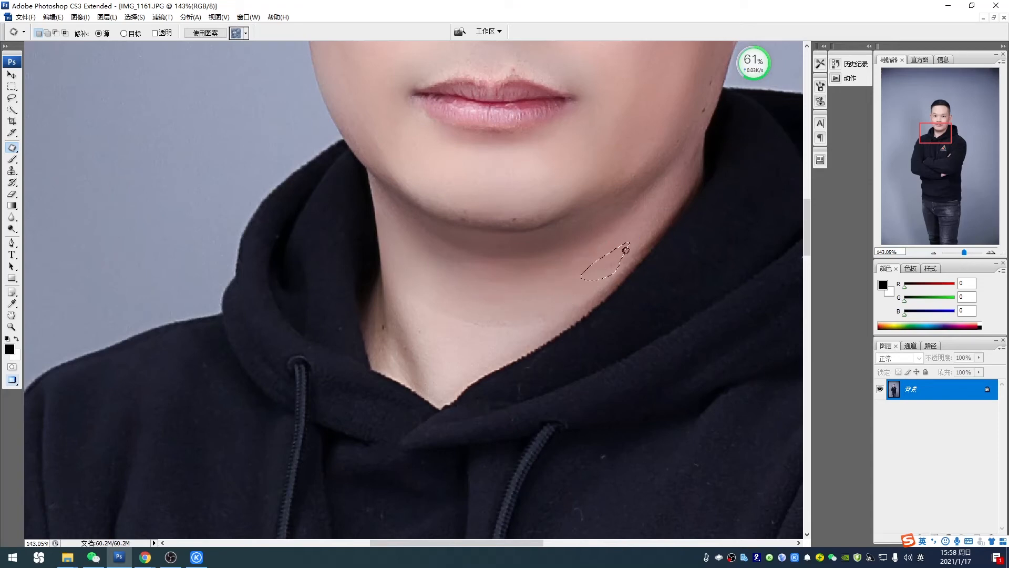
Patch the lower neck and the dark spot on its side, blending the corrections with the recorded action.
{"action": "key", "text": "F2"}
{"action": "left_click_drag", "start_coordinate": [518, 286], "coordinate": [520, 324]}
{"action": "key", "text": "F2"}
{"action": "mouse_move", "coordinate": [419, 292]}
{"action": "left_mouse_down"}
{"action": "mouse_move", "coordinate": [514, 316]}
{"action": "mouse_move", "coordinate": [467, 316]}
{"action": "left_mouse_up"}
{"action": "key", "text": "F2"}
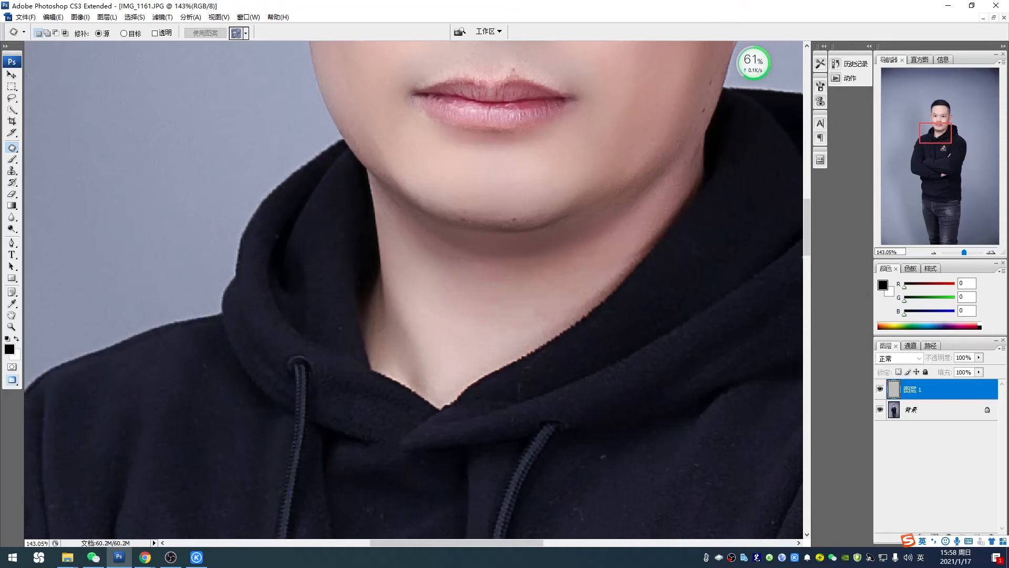
{"action": "left_click_drag", "start_coordinate": [530, 290], "coordinate": [500, 361]}
{"action": "mouse_move", "coordinate": [618, 281]}
{"action": "left_mouse_down"}
{"action": "mouse_move", "coordinate": [582, 320]}
{"action": "mouse_move", "coordinate": [663, 234]}
{"action": "mouse_move", "coordinate": [649, 249]}
{"action": "left_mouse_up"}
{"action": "key", "text": "F2"}
{"action": "key", "text": "F2"}
Patch the remaining mark in the middle of the subject's left cheek and blend it with the recorded action.
{"action": "mouse_move", "coordinate": [648, 138]}
{"action": "left_mouse_down"}
{"action": "mouse_move", "coordinate": [608, 249]}
{"action": "mouse_move", "coordinate": [590, 217]}
{"action": "left_mouse_up"}
{"action": "key", "text": "F2"}
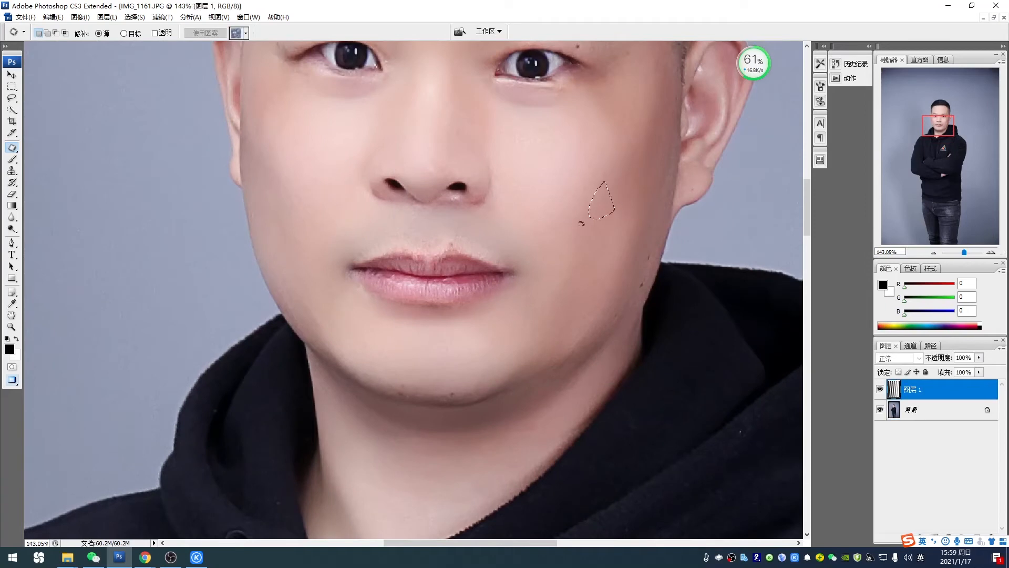
{"action": "key", "text": "F2"}
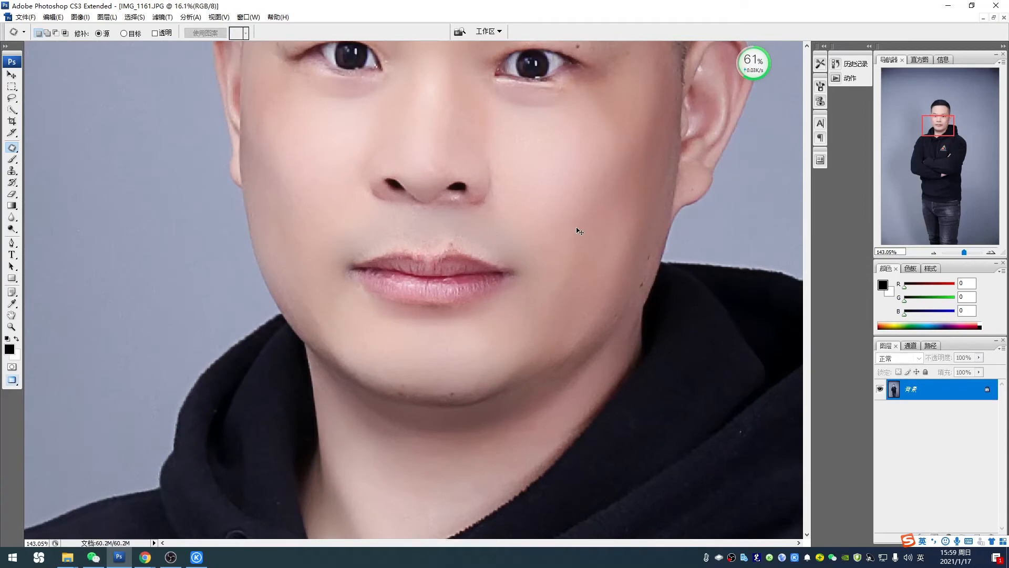
Check the whole photo, and patch the light gaps in the hair on top of the subject's head.
{"action": "key", "text": "ctrl+0"}
{"action": "key", "text": "z"}
{"action": "left_click", "coordinate": [436, 242], "text": "alt"}
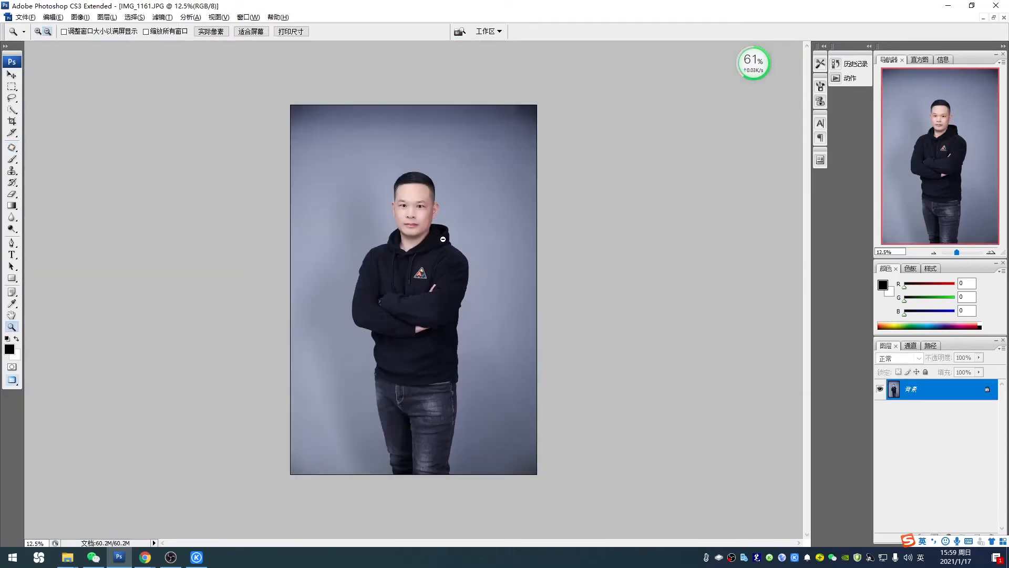
{"action": "left_click_drag", "start_coordinate": [416, 218], "coordinate": [473, 290]}
{"action": "left_click", "coordinate": [417, 254]}
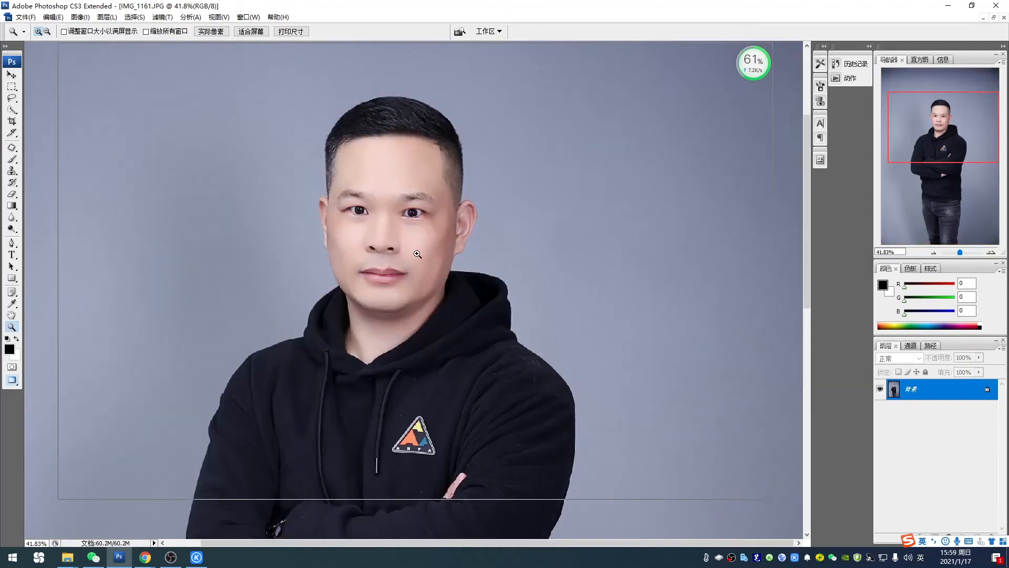
{"action": "left_click", "coordinate": [381, 205]}
{"action": "left_click", "coordinate": [380, 205]}
{"action": "left_click", "coordinate": [380, 204]}
{"action": "left_click_drag", "start_coordinate": [466, 254], "coordinate": [466, 226]}
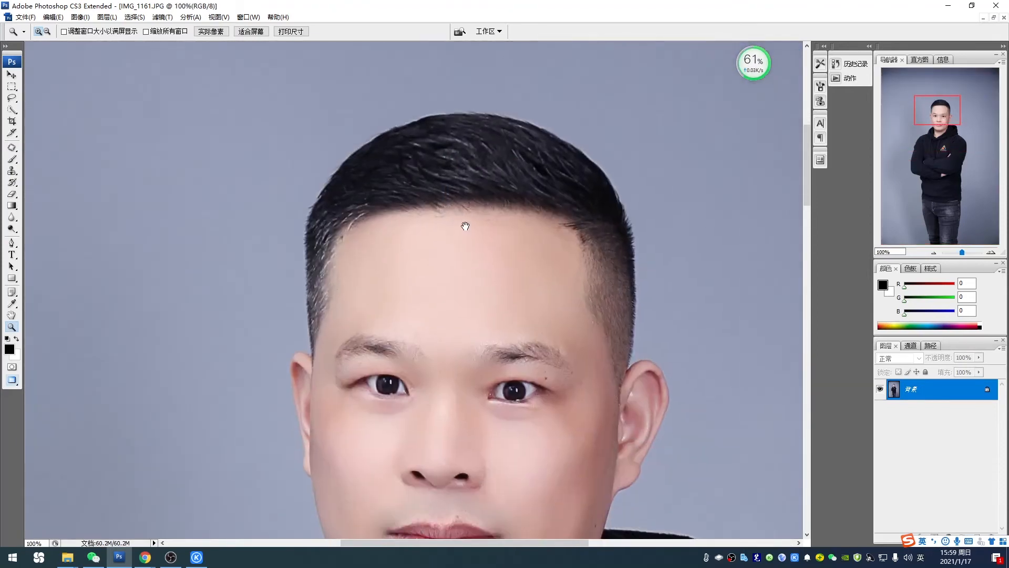
{"action": "key", "text": "j"}
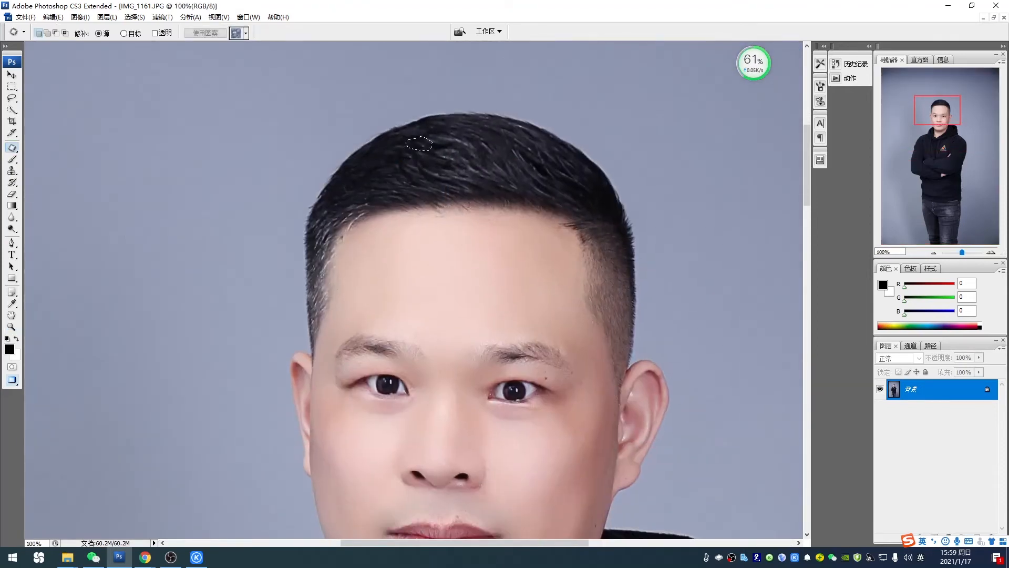
{"action": "key", "text": "ctrl+d"}
{"action": "left_click_drag", "start_coordinate": [544, 154], "coordinate": [542, 159]}
{"action": "key", "text": "ctrl+d"}
Try to patch the grey hair above the subject's right temple, and undo the attempt.
{"action": "mouse_move", "coordinate": [370, 202]}
{"action": "left_mouse_down"}
{"action": "mouse_move", "coordinate": [402, 161]}
{"action": "mouse_move", "coordinate": [374, 190]}
{"action": "mouse_move", "coordinate": [365, 181]}
{"action": "mouse_move", "coordinate": [390, 168]}
{"action": "left_mouse_up"}
{"action": "left_click_drag", "start_coordinate": [378, 182], "coordinate": [399, 157]}
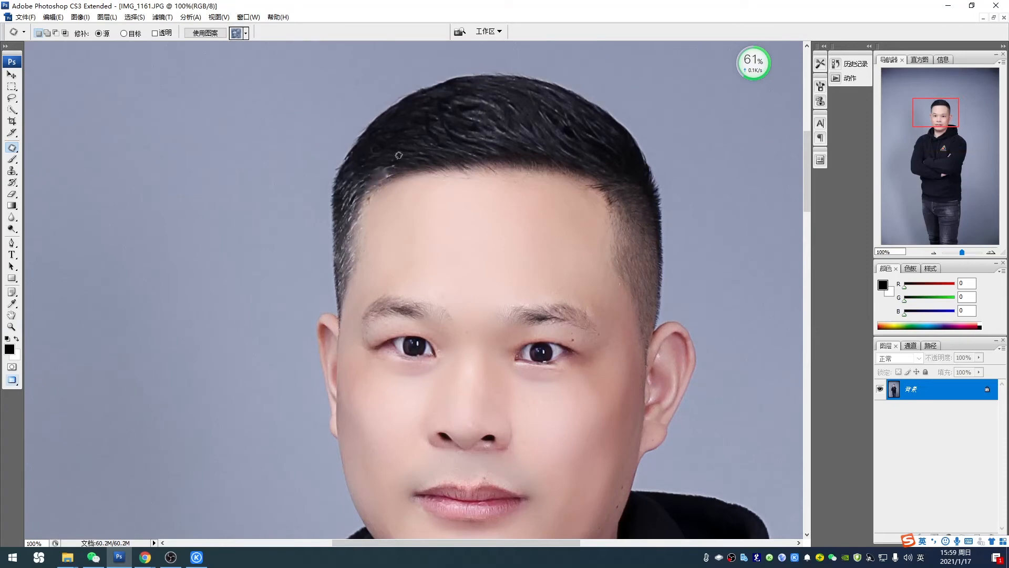
{"action": "key", "text": "ctrl+d"}
{"action": "key", "text": "ctrl+alt+z"}
{"action": "key", "text": "ctrl+alt+z"}
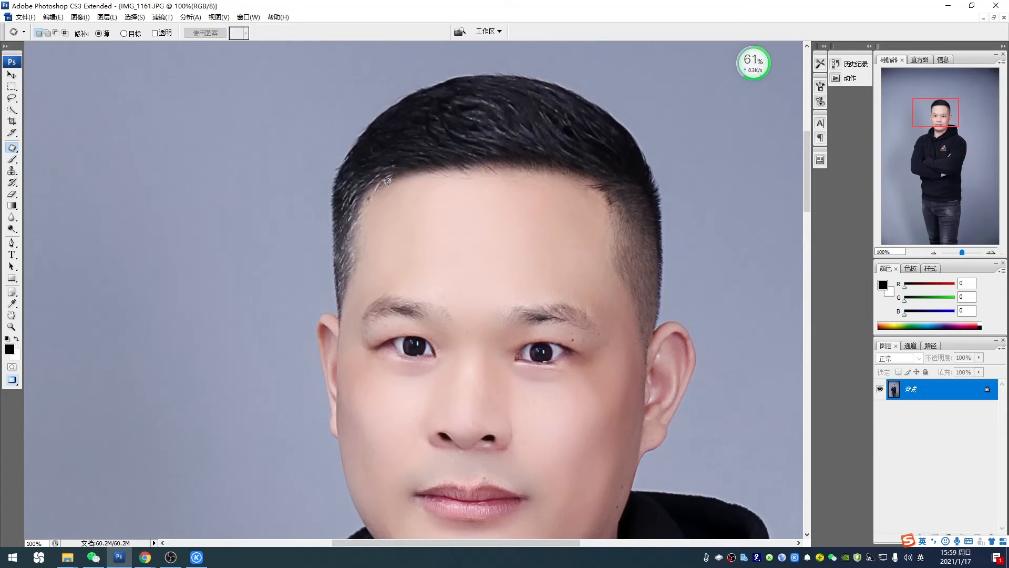
Patch the grey hairs along the hairline and side of the head above the subject's right temple.
{"action": "mouse_move", "coordinate": [394, 174]}
{"action": "left_mouse_down"}
{"action": "mouse_move", "coordinate": [375, 189]}
{"action": "mouse_move", "coordinate": [381, 174]}
{"action": "mouse_move", "coordinate": [364, 174]}
{"action": "mouse_move", "coordinate": [378, 165]}
{"action": "mouse_move", "coordinate": [346, 184]}
{"action": "mouse_move", "coordinate": [345, 206]}
{"action": "mouse_move", "coordinate": [355, 175]}
{"action": "left_mouse_up"}
{"action": "key", "text": "ctrl+d"}
{"action": "left_click_drag", "start_coordinate": [353, 191], "coordinate": [374, 167]}
{"action": "key", "text": "ctrl+d"}
{"action": "left_click_drag", "start_coordinate": [356, 221], "coordinate": [347, 200]}
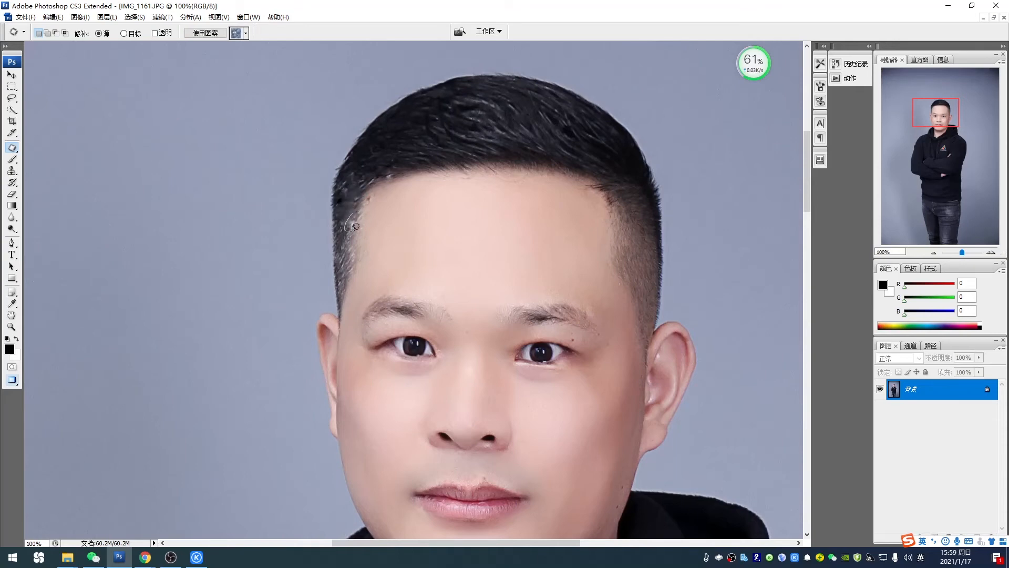
{"action": "left_click", "coordinate": [356, 197]}
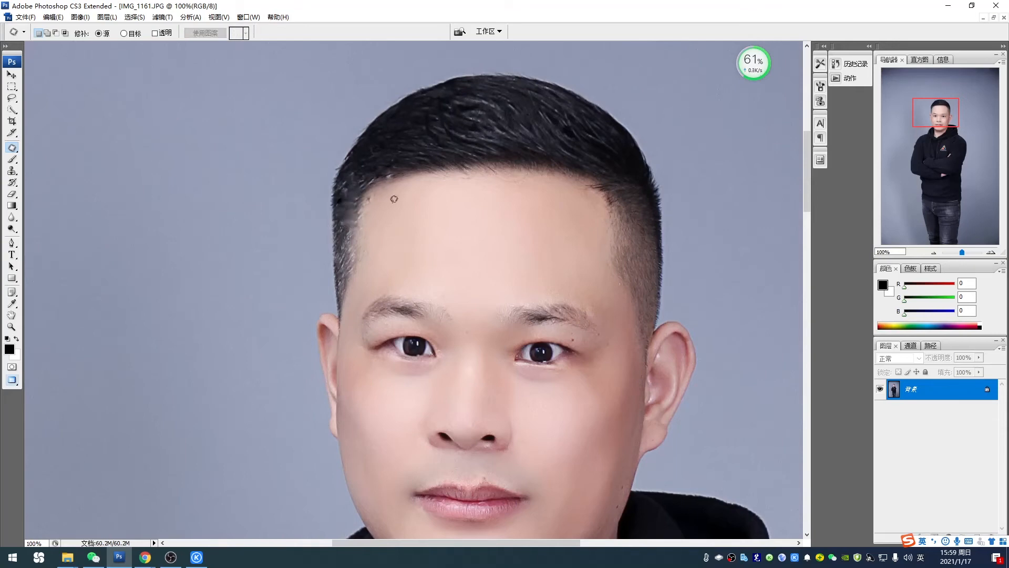
Darken the thin hair above the subject's right temple using the Burn tool with a 65 px soft brush at 50% exposure.
{"action": "key", "text": "o"}
{"action": "right_click", "coordinate": [467, 202]}
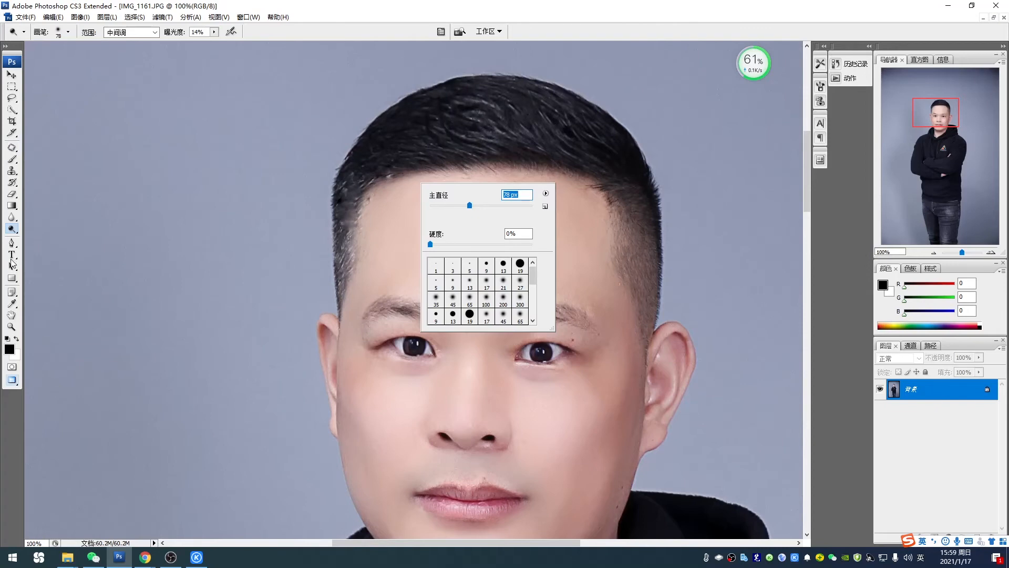
{"action": "right_click", "coordinate": [16, 230]}
{"action": "left_click", "coordinate": [38, 240]}
{"action": "right_click", "coordinate": [412, 168]}
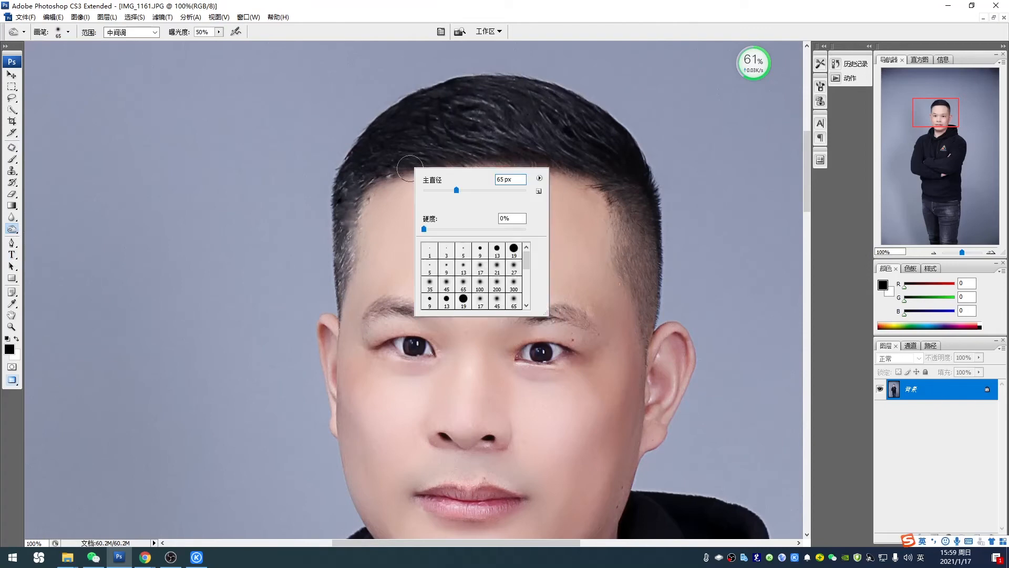
{"action": "left_click", "coordinate": [363, 190]}
{"action": "mouse_move", "coordinate": [361, 193]}
{"action": "left_mouse_down"}
{"action": "mouse_move", "coordinate": [349, 172]}
{"action": "mouse_move", "coordinate": [339, 291]}
{"action": "mouse_move", "coordinate": [356, 159]}
{"action": "left_mouse_up"}
Lower the Burn tool's exposure to 17% and darken the hair on top of the head.
{"action": "left_click", "coordinate": [218, 32]}
{"action": "left_click_drag", "start_coordinate": [218, 43], "coordinate": [205, 46]}
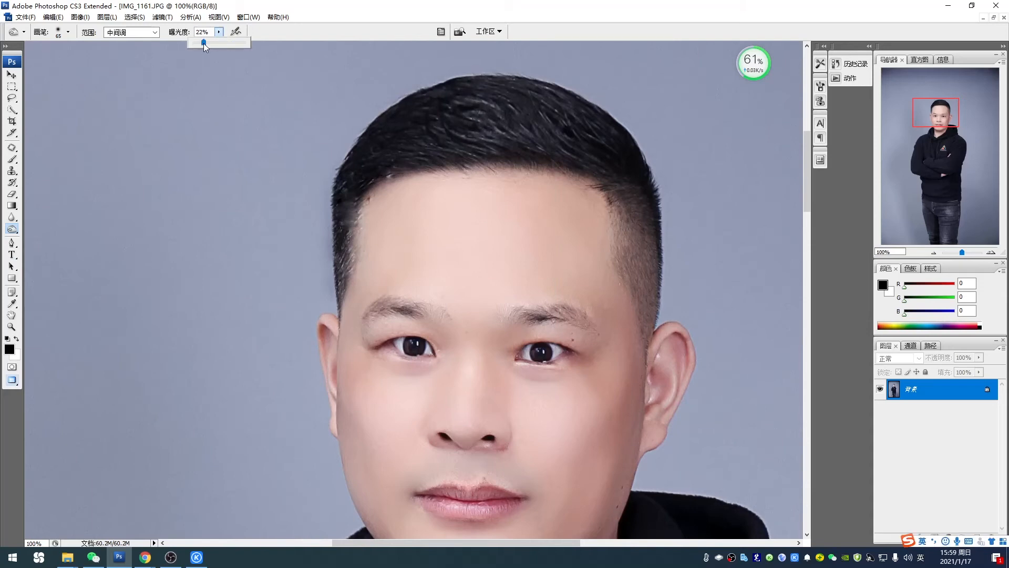
{"action": "left_click", "coordinate": [513, 90]}
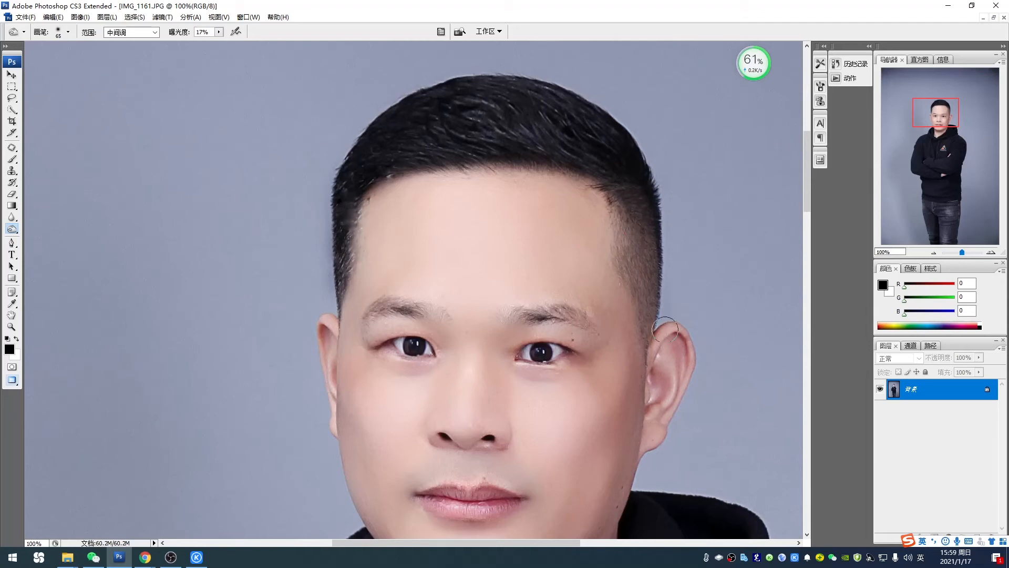
Patch the edge of the forehead just below the hairline at the subject's right temple.
{"action": "key", "text": "j"}
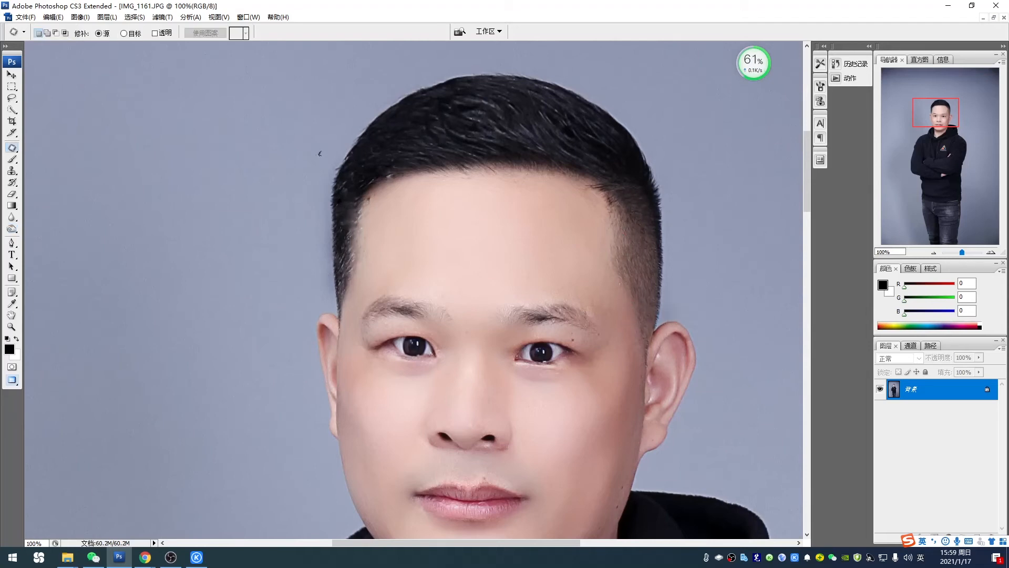
{"action": "left_click", "coordinate": [410, 172]}
{"action": "mouse_move", "coordinate": [363, 214]}
{"action": "left_mouse_down"}
{"action": "mouse_move", "coordinate": [358, 257]}
{"action": "mouse_move", "coordinate": [363, 227]}
{"action": "mouse_move", "coordinate": [379, 263]}
{"action": "mouse_move", "coordinate": [362, 255]}
{"action": "mouse_move", "coordinate": [386, 209]}
{"action": "left_mouse_up"}
{"action": "left_click", "coordinate": [373, 222]}
{"action": "left_click", "coordinate": [390, 225]}
{"action": "key", "text": "Return"}
Blend the selected forehead area beside the right temple with the recorded action, stopping the playback that was interrupted.
{"action": "key", "text": "F2"}
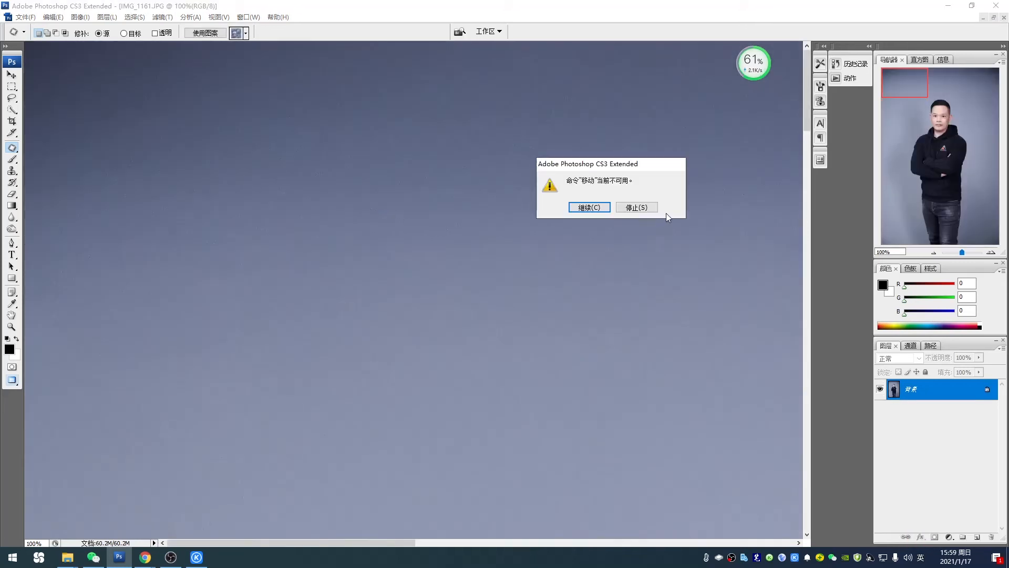
{"action": "left_click", "coordinate": [649, 207]}
{"action": "key", "text": "ctrl+0"}
{"action": "key", "text": "z"}
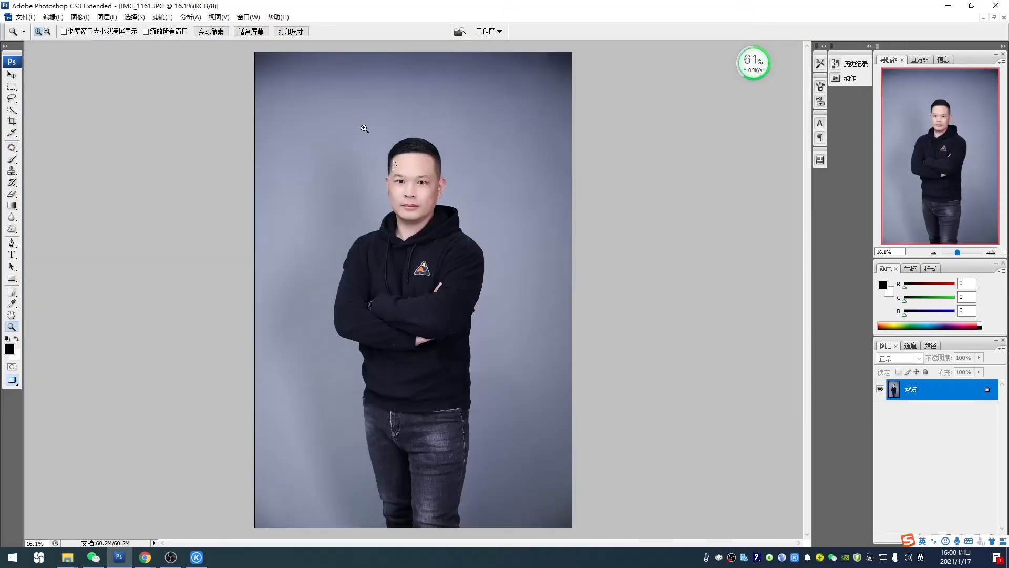
{"action": "left_click_drag", "start_coordinate": [365, 128], "coordinate": [427, 216]}
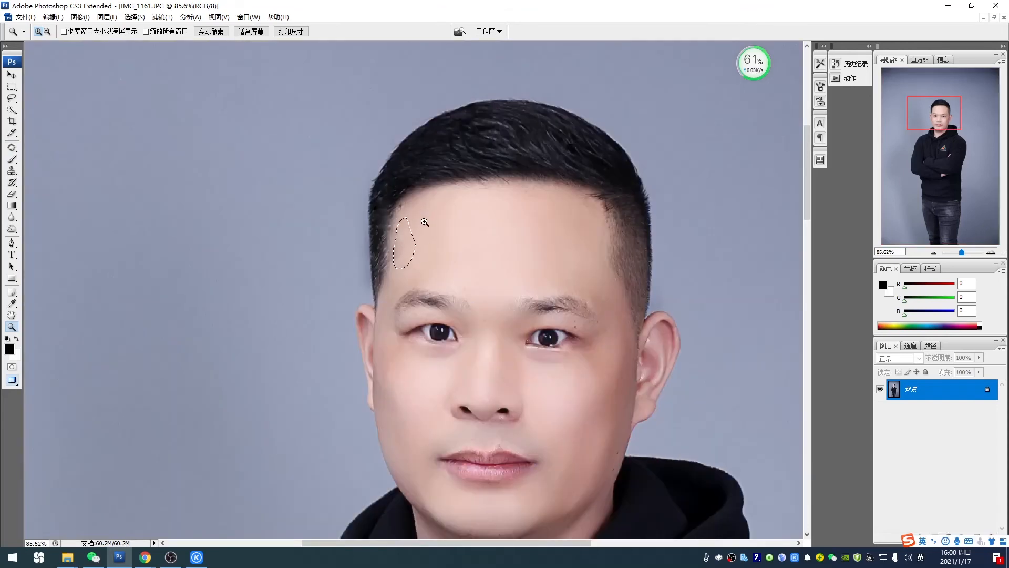
{"action": "key", "text": "ctrl+j"}
{"action": "key", "text": "ctrl+e"}
Patch the skin along the side hairline at the subject's right temple and blend it with the recorded action.
{"action": "key", "text": "j"}
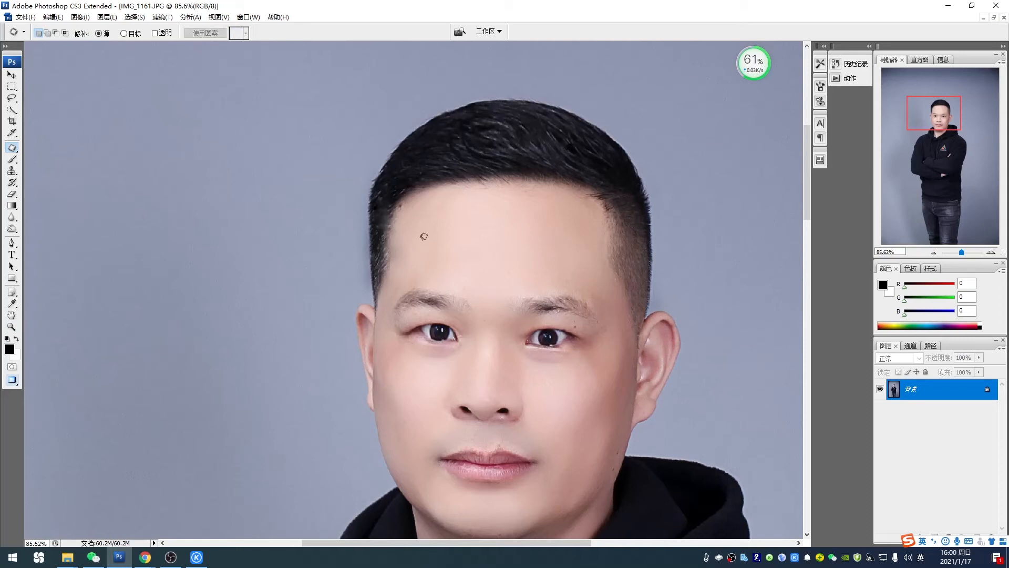
{"action": "mouse_move", "coordinate": [401, 257]}
{"action": "left_mouse_down"}
{"action": "mouse_move", "coordinate": [405, 226]}
{"action": "mouse_move", "coordinate": [425, 239]}
{"action": "mouse_move", "coordinate": [386, 256]}
{"action": "mouse_move", "coordinate": [392, 244]}
{"action": "left_mouse_up"}
{"action": "key", "text": "ctrl+j"}
{"action": "key", "text": "ctrl+z"}
{"action": "key", "text": "F2"}
Darken both eyebrows with the Burn tool at 17% exposure.
{"action": "key", "text": "o"}
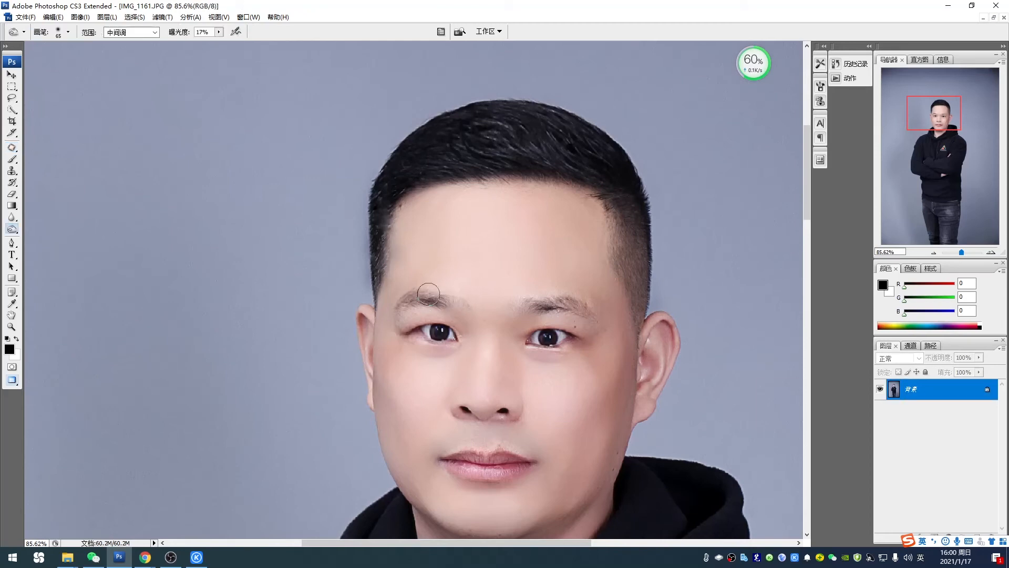
{"action": "left_click_drag", "start_coordinate": [428, 293], "coordinate": [416, 289]}
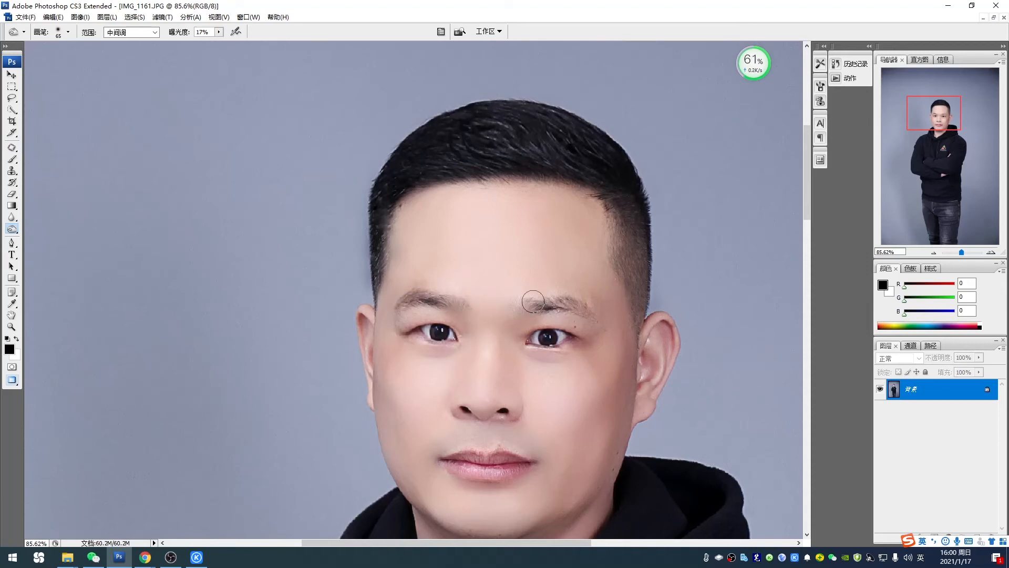
{"action": "left_click_drag", "start_coordinate": [570, 304], "coordinate": [604, 323]}
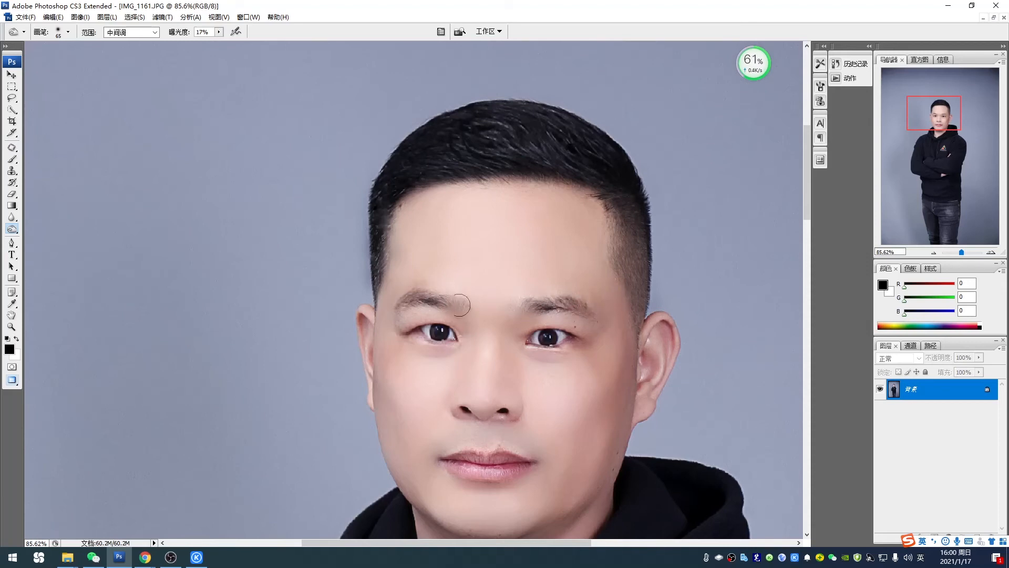
Check the darkened eyebrows and hair in a wider view of the portrait and up close.
{"action": "key", "text": "z"}
{"action": "left_click", "coordinate": [552, 299], "text": "alt"}
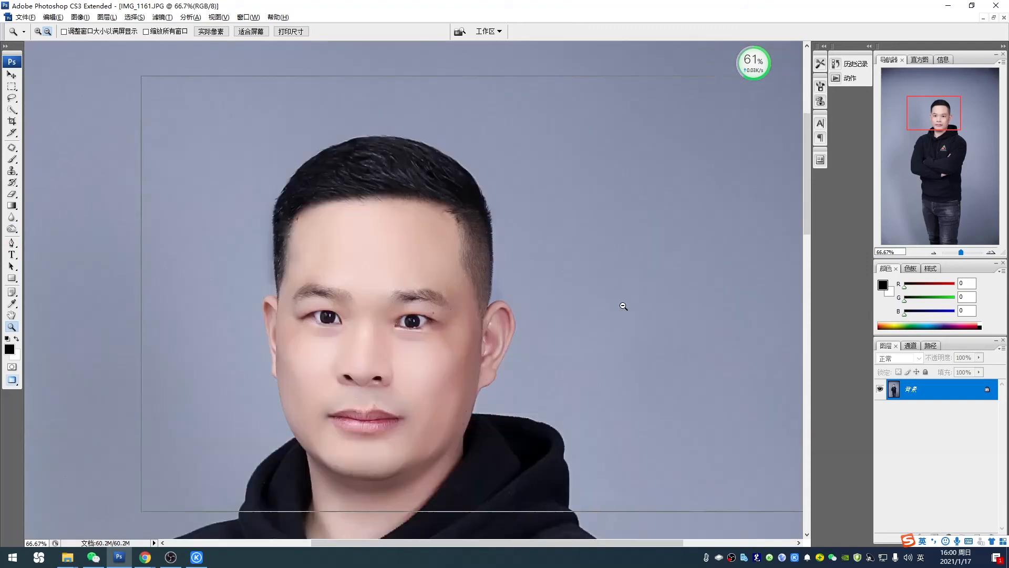
{"action": "left_click", "coordinate": [509, 300], "text": "alt"}
{"action": "left_click", "coordinate": [431, 306], "text": "alt"}
{"action": "left_click", "coordinate": [480, 309], "text": "alt"}
{"action": "left_click", "coordinate": [520, 304], "text": "alt"}
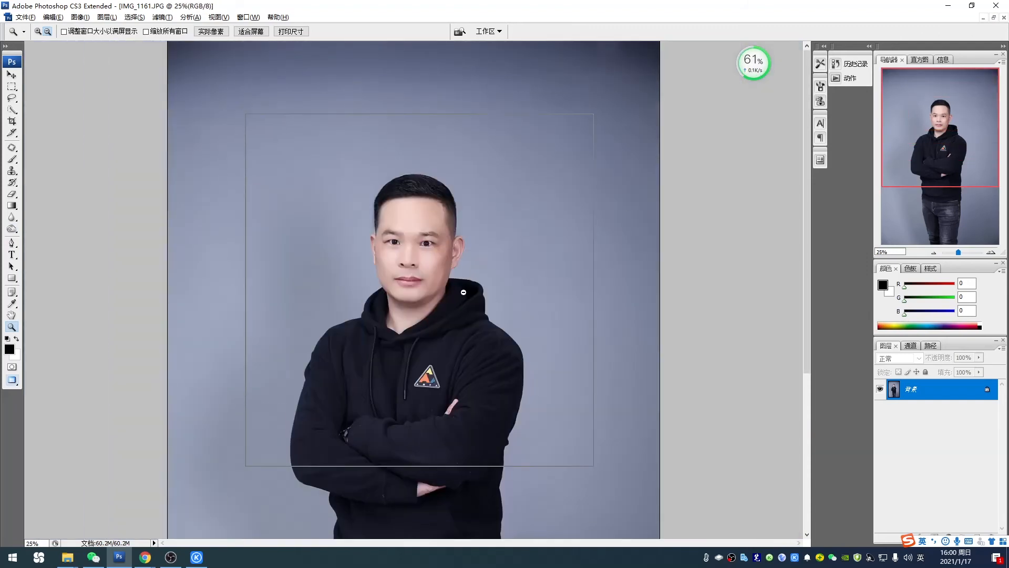
{"action": "left_click", "coordinate": [534, 237], "text": "alt"}
{"action": "left_click_drag", "start_coordinate": [517, 289], "coordinate": [517, 289]}
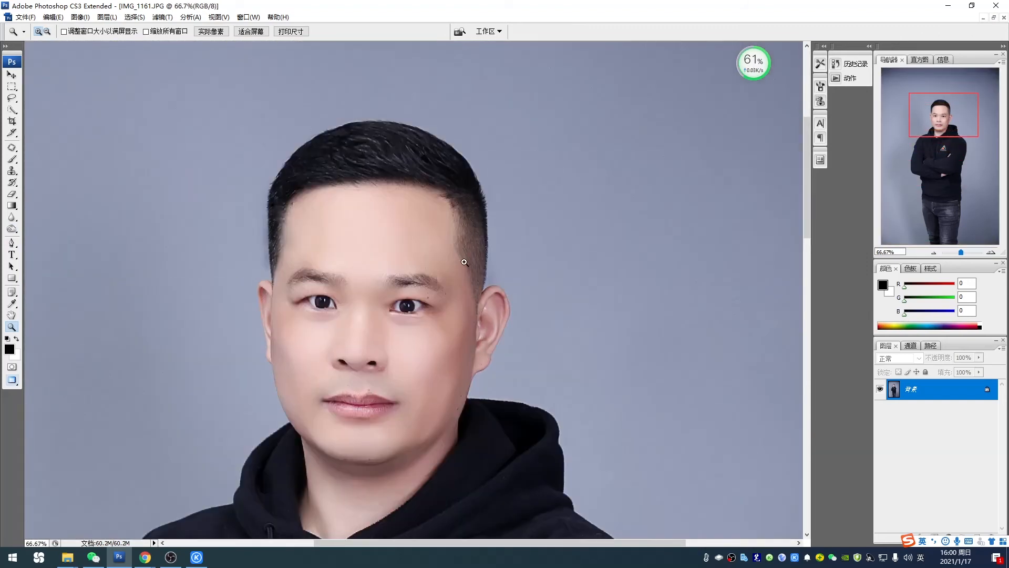
{"action": "left_click", "coordinate": [527, 287]}
Patch the skin below the outer corner of the subject's left eye and fade the patch.
{"action": "key", "text": "j"}
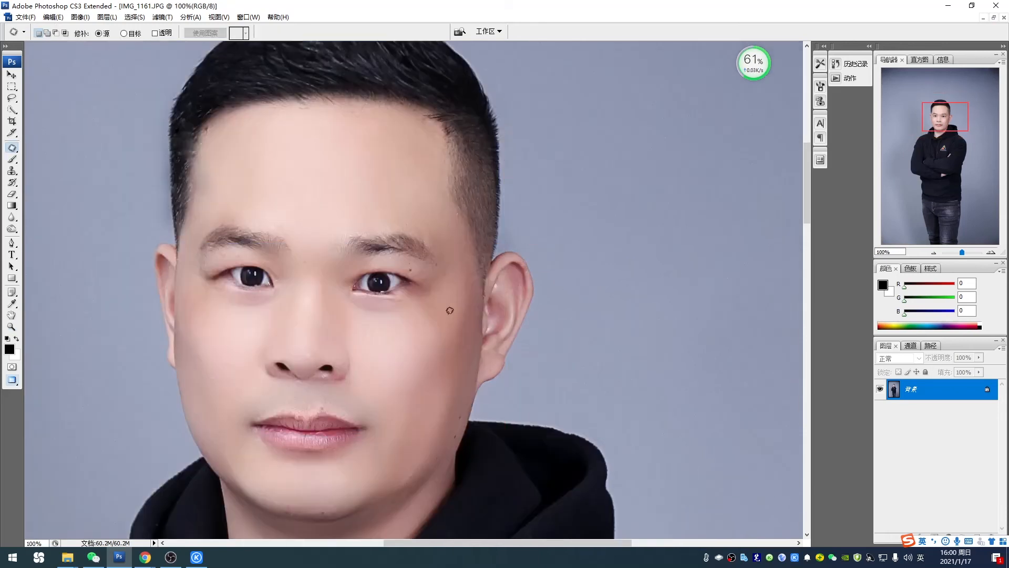
{"action": "left_click_drag", "start_coordinate": [448, 310], "coordinate": [446, 321]}
{"action": "left_click_drag", "start_coordinate": [431, 324], "coordinate": [411, 345]}
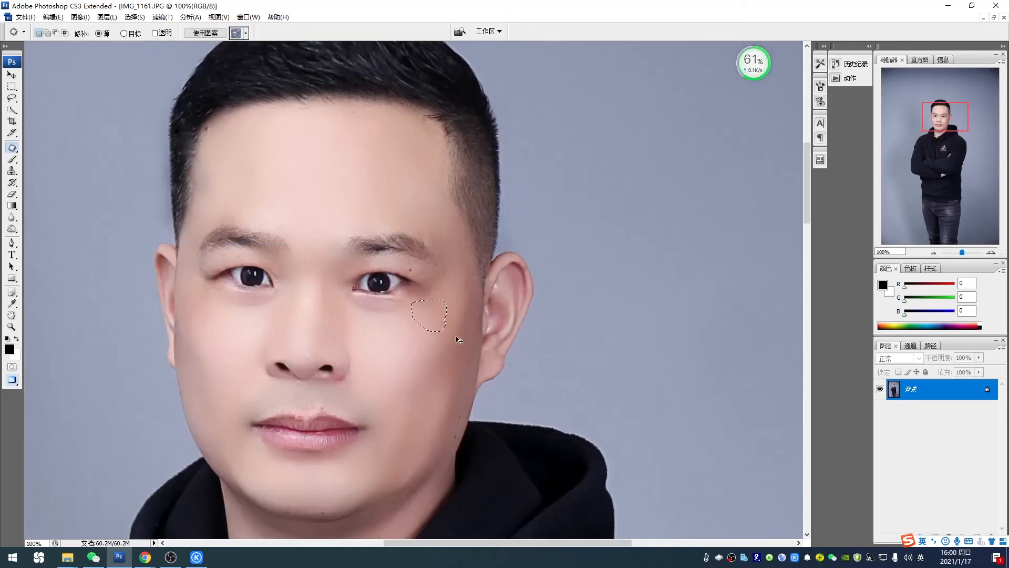
{"action": "key", "text": "ctrl+shift+f"}
{"action": "key", "text": "Return"}
{"action": "key", "text": "ctrl+d"}
Smooth the temple beside the subject's left ear and the outer left cheek with the recorded action.
{"action": "left_click_drag", "start_coordinate": [478, 250], "coordinate": [481, 273]}
{"action": "key", "text": "ctrl+j"}
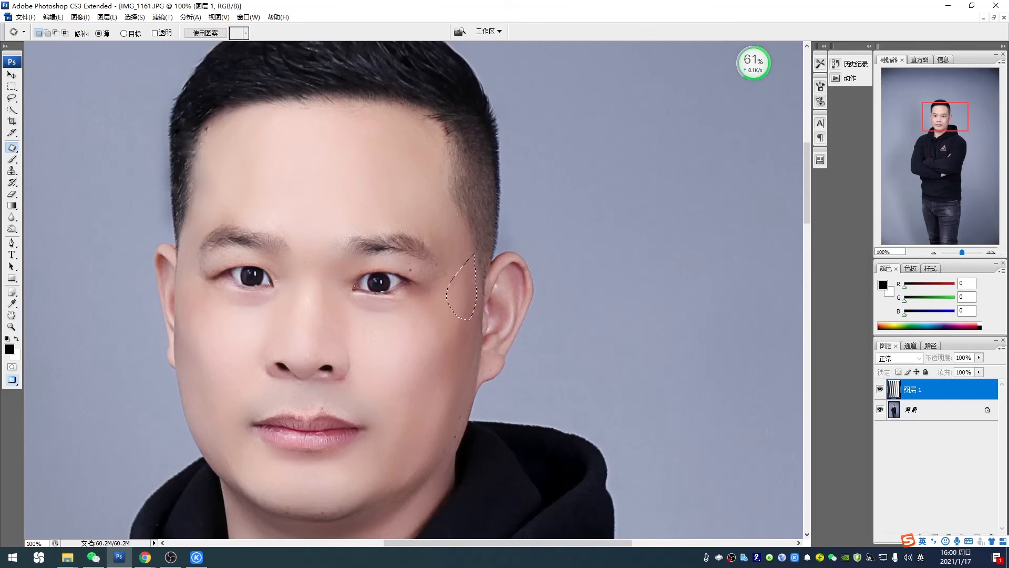
{"action": "key", "text": "ctrl+e"}
{"action": "left_click_drag", "start_coordinate": [436, 322], "coordinate": [455, 363]}
{"action": "key", "text": "ctrl+j"}
{"action": "key", "text": "ctrl+e"}
{"action": "key", "text": "ctrl+j"}
{"action": "key", "text": "ctrl+e"}
Smooth the narrow strip of skin below the subject's left eye with the recorded action.
{"action": "left_click_drag", "start_coordinate": [404, 310], "coordinate": [440, 322]}
{"action": "key", "text": "ctrl+j"}
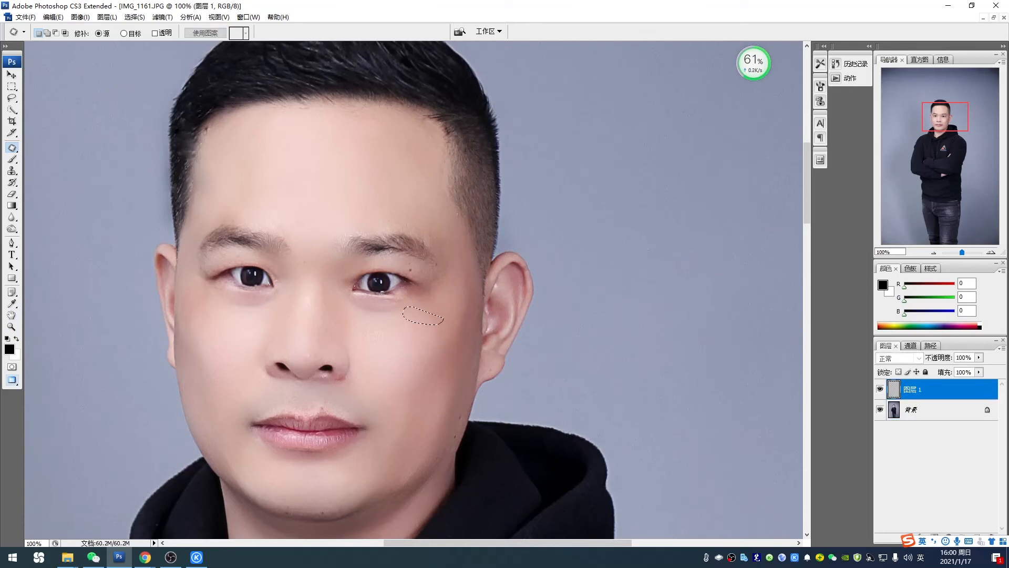
{"action": "key", "text": "ctrl+e"}
Smooth the skin beside the nose bridge and on the cheek below the subject's right eye with the recorded action.
{"action": "mouse_move", "coordinate": [290, 298]}
{"action": "left_mouse_down"}
{"action": "mouse_move", "coordinate": [279, 305]}
{"action": "mouse_move", "coordinate": [289, 300]}
{"action": "left_mouse_up"}
{"action": "key", "text": "ctrl+j"}
{"action": "key", "text": "ctrl+e"}
{"action": "mouse_move", "coordinate": [206, 304]}
{"action": "left_mouse_down"}
{"action": "mouse_move", "coordinate": [202, 275]}
{"action": "mouse_move", "coordinate": [219, 295]}
{"action": "left_mouse_up"}
{"action": "key", "text": "ctrl+j"}
{"action": "key", "text": "ctrl+e"}
Smooth the skin between the subject's right eyebrow and eye and at that eye's inner corner with the recorded action.
{"action": "key", "text": "Return"}
{"action": "key", "text": "ctrl+j"}
{"action": "key", "text": "ctrl+e"}
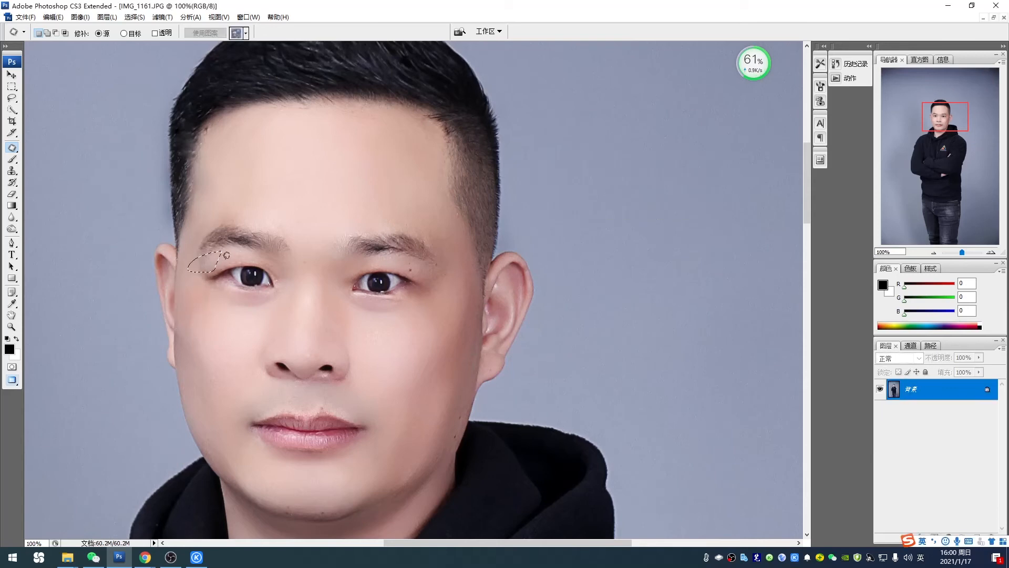
{"action": "key", "text": "F2"}
{"action": "key", "text": "F2"}
{"action": "mouse_move", "coordinate": [243, 251]}
{"action": "left_mouse_down"}
{"action": "mouse_move", "coordinate": [293, 264]}
{"action": "mouse_move", "coordinate": [285, 270]}
{"action": "left_mouse_up"}
{"action": "key", "text": "F2"}
{"action": "key", "text": "F2"}
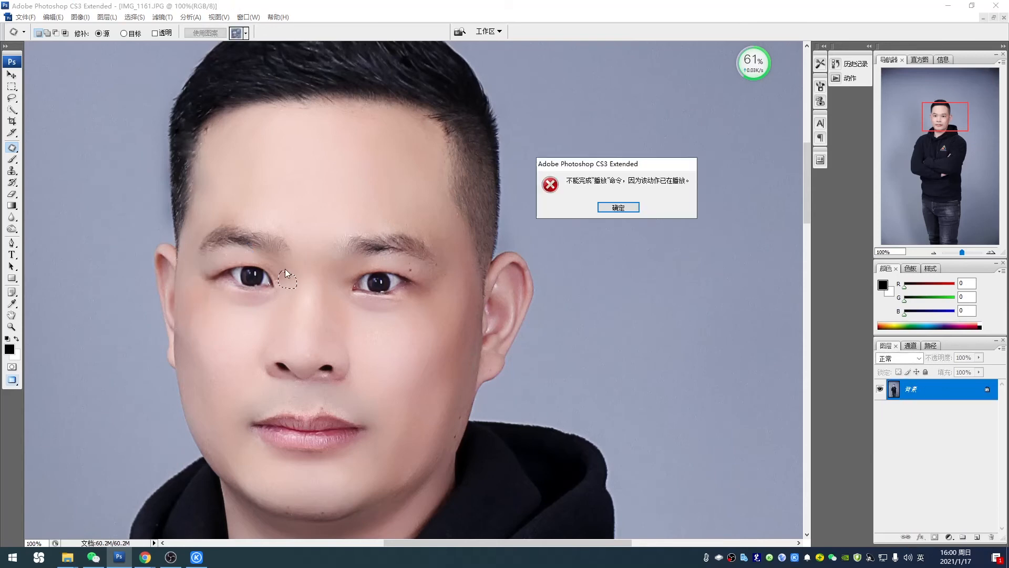
{"action": "key", "text": "Return"}
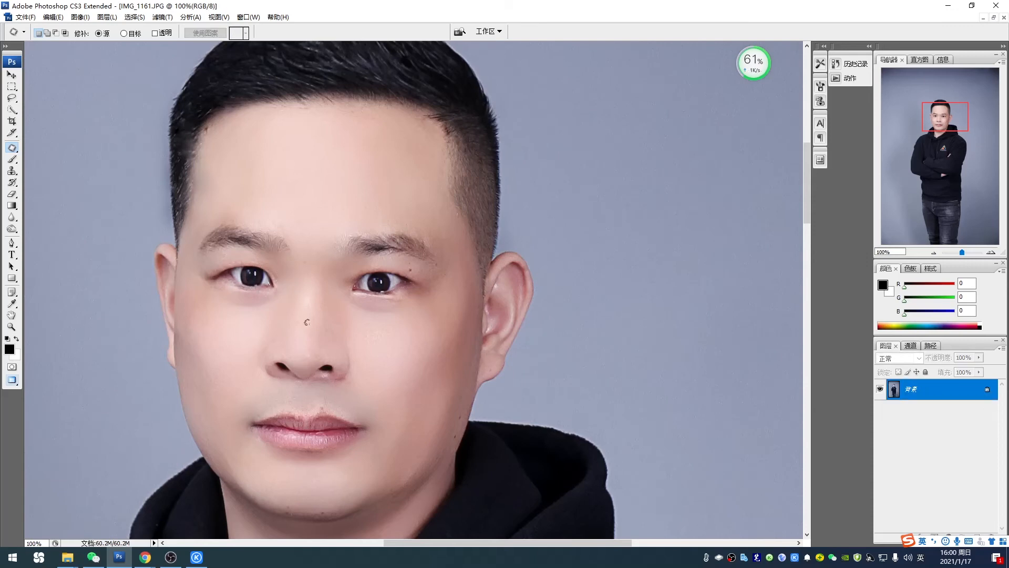
Smooth the nose bridge and the side of the nose toward the subject's left cheek with the recorded action.
{"action": "key", "text": "F2"}
{"action": "mouse_move", "coordinate": [327, 340]}
{"action": "left_mouse_down"}
{"action": "mouse_move", "coordinate": [315, 320]}
{"action": "mouse_move", "coordinate": [353, 333]}
{"action": "left_mouse_up"}
{"action": "key", "text": "F2"}
{"action": "left_click_drag", "start_coordinate": [342, 330], "coordinate": [344, 319]}
{"action": "key", "text": "F2"}
Smooth the skin around the mouth and chin with the recorded action.
{"action": "left_click_drag", "start_coordinate": [380, 394], "coordinate": [397, 313]}
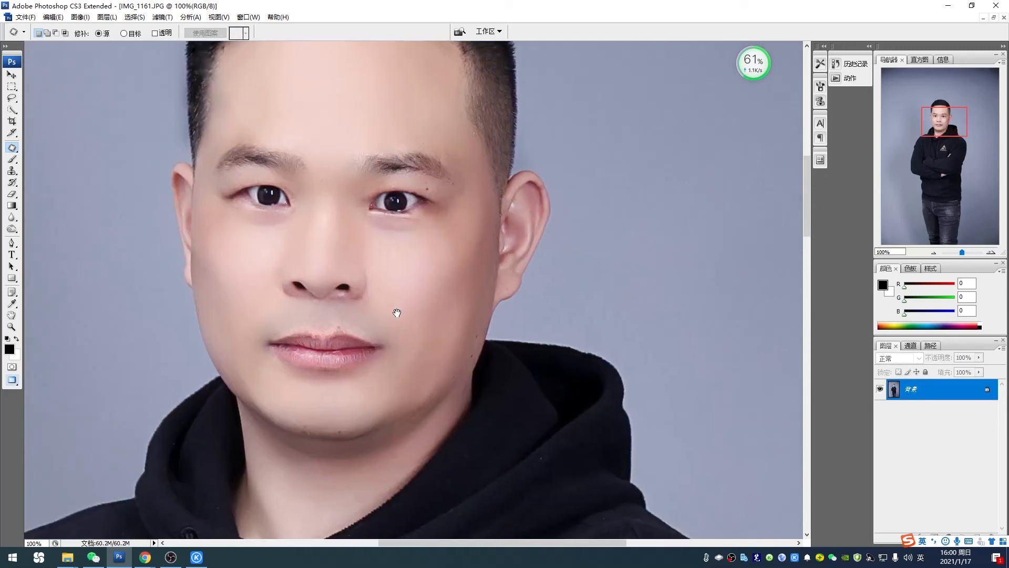
{"action": "left_click_drag", "start_coordinate": [347, 354], "coordinate": [310, 351]}
{"action": "key", "text": "Return"}
{"action": "key", "text": "F2"}
{"action": "key", "text": "F2"}
{"action": "key", "text": "F2"}
{"action": "key", "text": "Return"}
{"action": "mouse_move", "coordinate": [322, 340]}
{"action": "left_mouse_down"}
{"action": "mouse_move", "coordinate": [362, 356]}
{"action": "mouse_move", "coordinate": [446, 229]}
{"action": "left_mouse_up"}
{"action": "key", "text": "F2"}
{"action": "key", "text": "F2"}
{"action": "key", "text": "Return"}
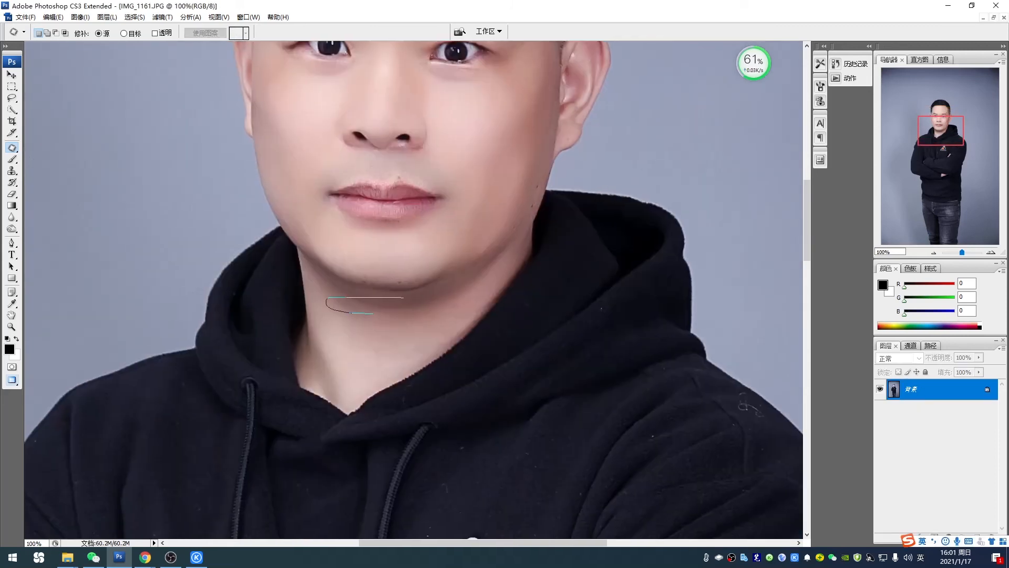
Patch the shadowed crease across the neck under the chin with clean neck skin and fade the patch.
{"action": "mouse_move", "coordinate": [436, 298]}
{"action": "left_mouse_down"}
{"action": "mouse_move", "coordinate": [341, 303]}
{"action": "mouse_move", "coordinate": [434, 302]}
{"action": "mouse_move", "coordinate": [415, 329]}
{"action": "left_mouse_up"}
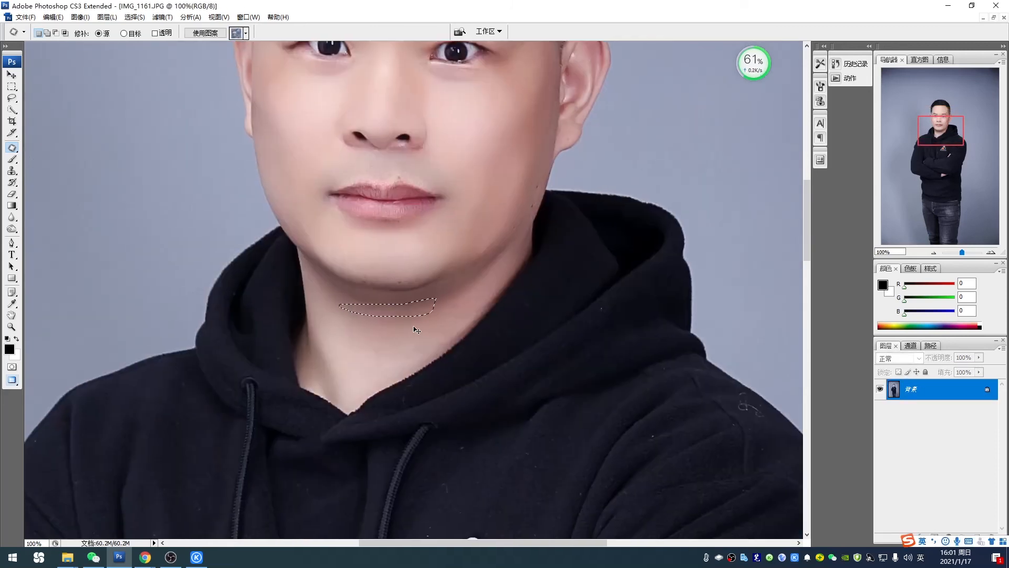
{"action": "key", "text": "ctrl+shift+f"}
{"action": "key", "text": "Return"}
{"action": "key", "text": "ctrl+d"}
Patch the remaining shadow directly under the chin and reduce the patch's strength with Fade.
{"action": "left_click_drag", "start_coordinate": [370, 297], "coordinate": [375, 316]}
{"action": "key", "text": "ctrl+shift+f"}
{"action": "left_click", "coordinate": [489, 197]}
{"action": "key", "text": "Return"}
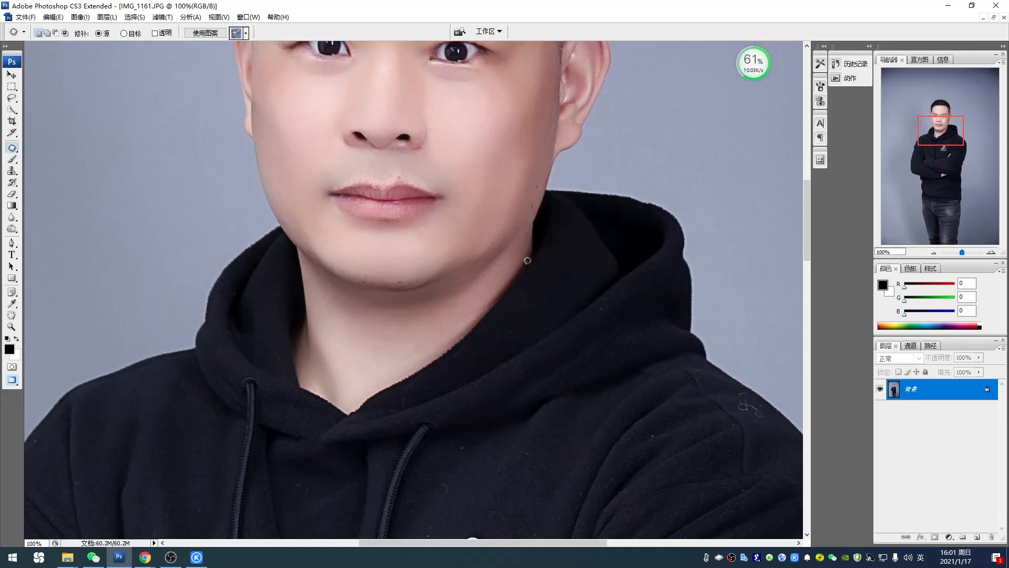
{"action": "key", "text": "ctrl+d"}
Patch the lint marks on the hoodie's shoulder on the subject's left side.
{"action": "scroll", "coordinate": [527, 317], "scroll_direction": "down", "scroll_amount": 5}
{"action": "key", "text": "z"}
{"action": "left_click", "coordinate": [530, 256], "text": "alt"}
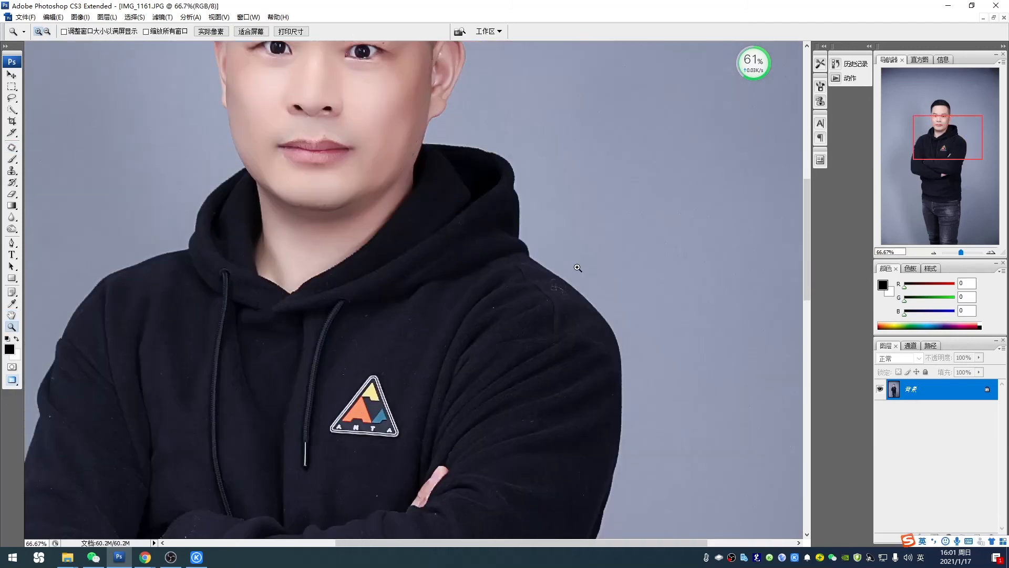
{"action": "key", "text": "j"}
{"action": "left_click_drag", "start_coordinate": [566, 292], "coordinate": [572, 306]}
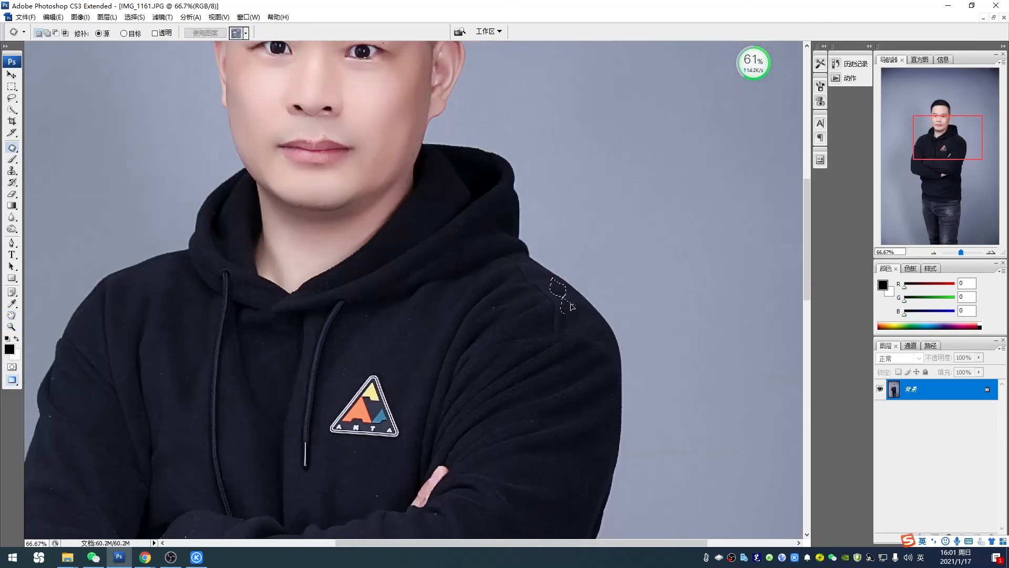
{"action": "key", "text": "ctrl+d"}
Patch the lint specks on the hoodie's crossed sleeves and front.
{"action": "left_click_drag", "start_coordinate": [350, 393], "coordinate": [561, 208]}
{"action": "mouse_move", "coordinate": [438, 375]}
{"action": "left_mouse_down"}
{"action": "mouse_move", "coordinate": [448, 291]}
{"action": "mouse_move", "coordinate": [409, 289]}
{"action": "left_mouse_up"}
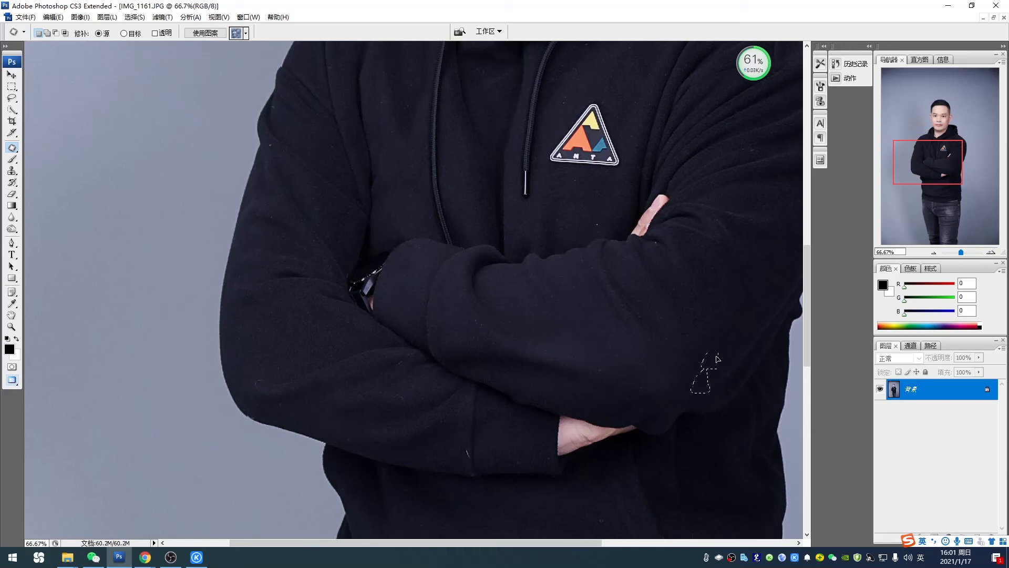
{"action": "left_click_drag", "start_coordinate": [651, 245], "coordinate": [635, 320]}
{"action": "left_click_drag", "start_coordinate": [582, 296], "coordinate": [581, 265]}
{"action": "key", "text": "ctrl+d"}
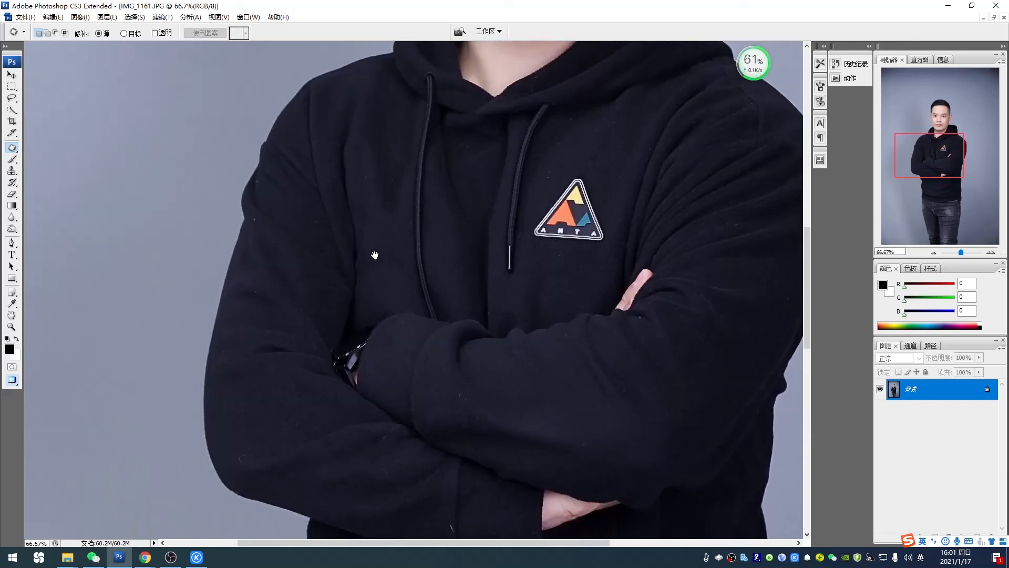
{"action": "left_click_drag", "start_coordinate": [332, 213], "coordinate": [473, 187]}
{"action": "left_click_drag", "start_coordinate": [552, 491], "coordinate": [491, 343]}
{"action": "key", "text": "ctrl+d"}
Patch the light specks on the hoodie's lower front above the hem.
{"action": "left_click_drag", "start_coordinate": [373, 288], "coordinate": [485, 262]}
{"action": "left_click_drag", "start_coordinate": [706, 456], "coordinate": [431, 227]}
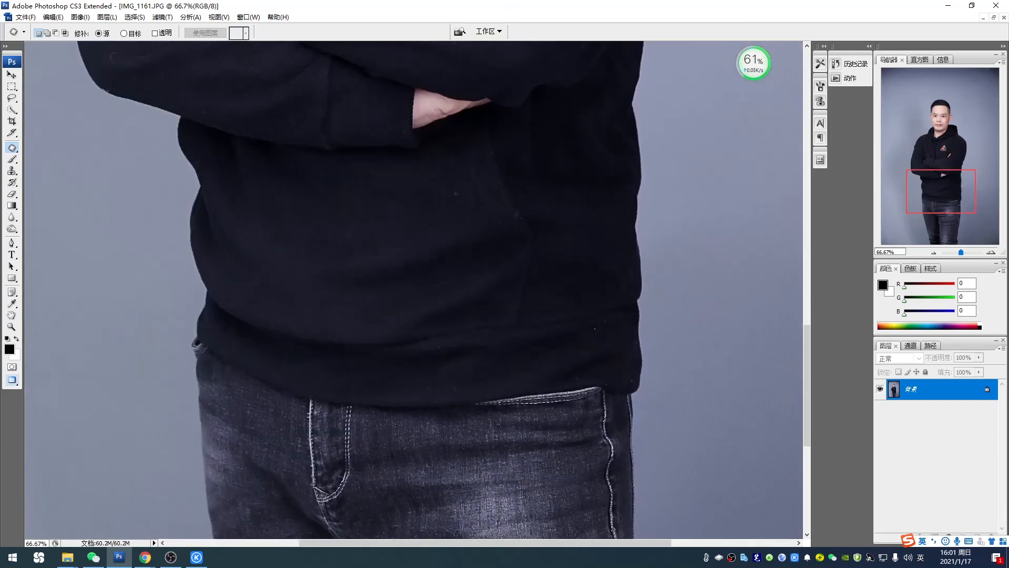
{"action": "left_click_drag", "start_coordinate": [485, 198], "coordinate": [483, 199]}
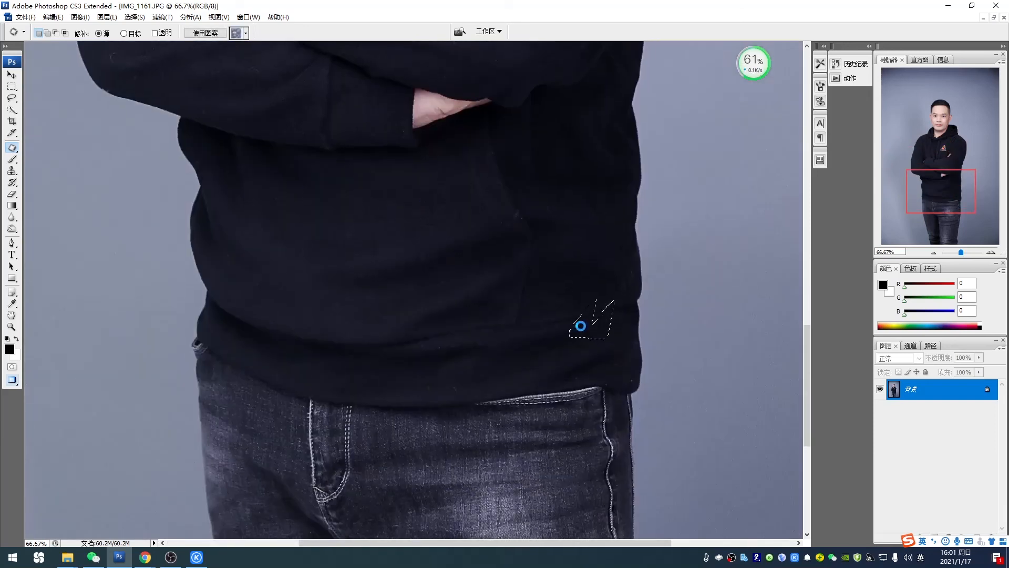
{"action": "left_click_drag", "start_coordinate": [581, 326], "coordinate": [619, 282]}
{"action": "key", "text": "ctrl+d"}
View the whole photo, and save it as the JPEG file IMG_1161 in the 新建文件夹 folder, replacing the existing file.
{"action": "key", "text": "ctrl+0"}
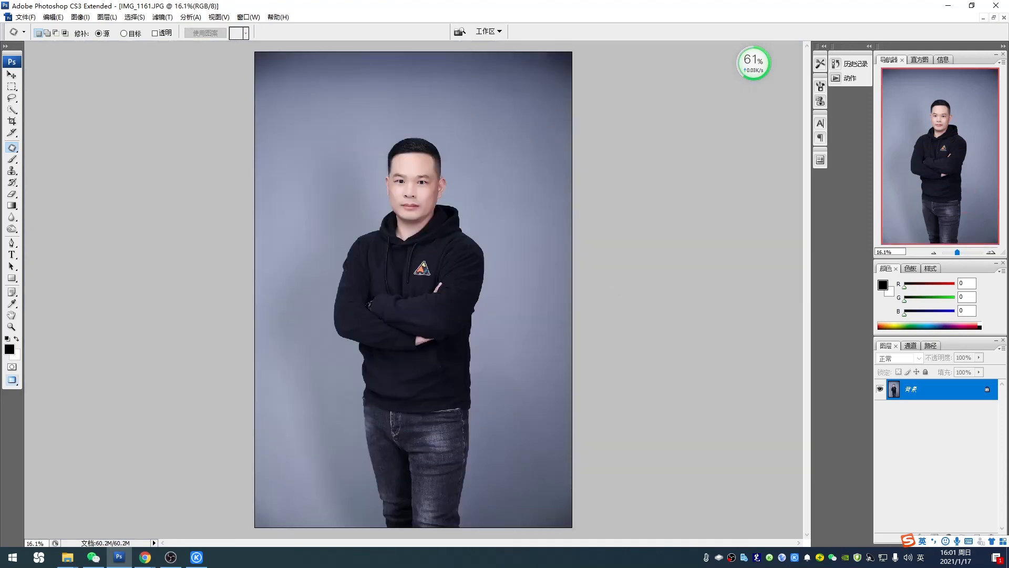
{"action": "key", "text": "z"}
{"action": "left_click", "coordinate": [499, 289], "text": "alt"}
{"action": "key", "text": "ctrl+shift+s"}
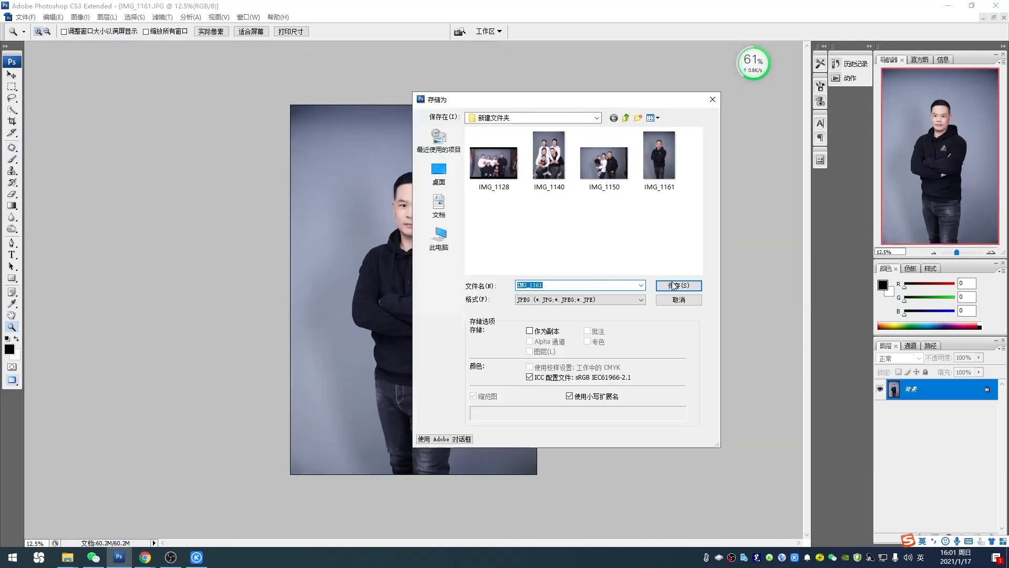
{"action": "left_click", "coordinate": [675, 286]}
{"action": "left_click", "coordinate": [534, 283]}
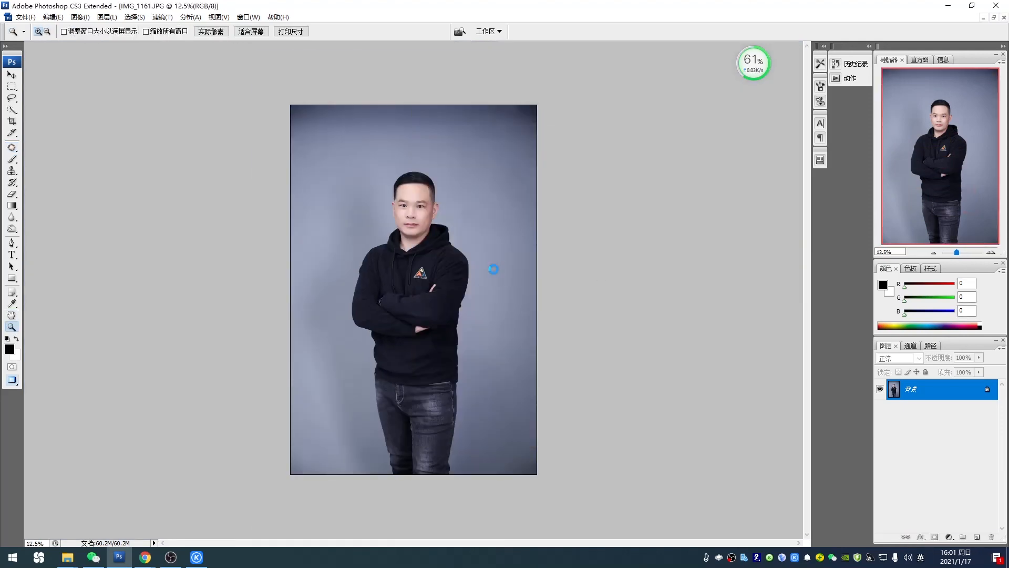
Burn the photo's outer edges and corners with a soft 2500 px brush at 0% hardness to deepen the backdrop's vignette.
{"action": "key", "text": "o"}
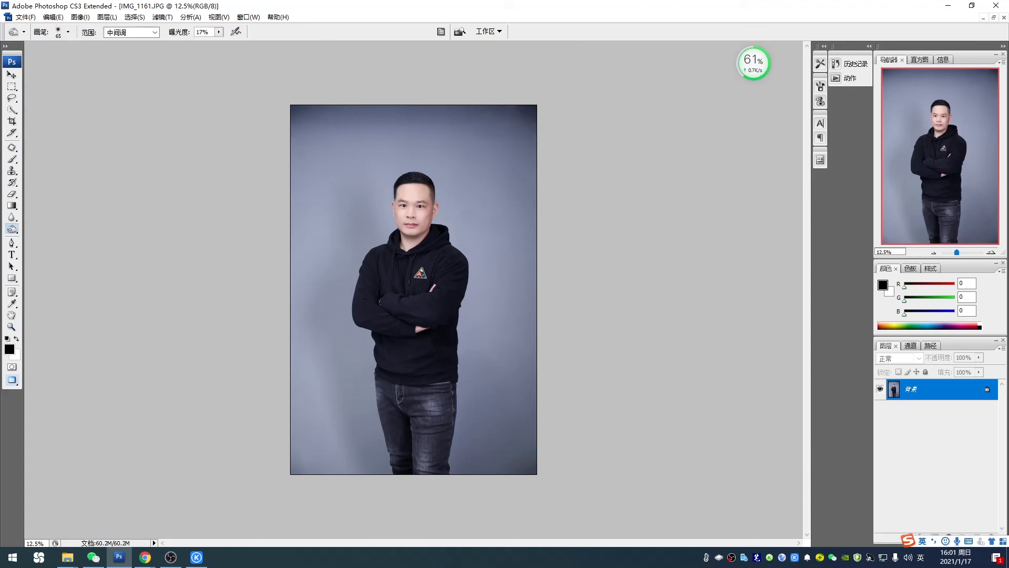
{"action": "right_click", "coordinate": [442, 202]}
{"action": "left_click_drag", "start_coordinate": [449, 188], "coordinate": [453, 190]}
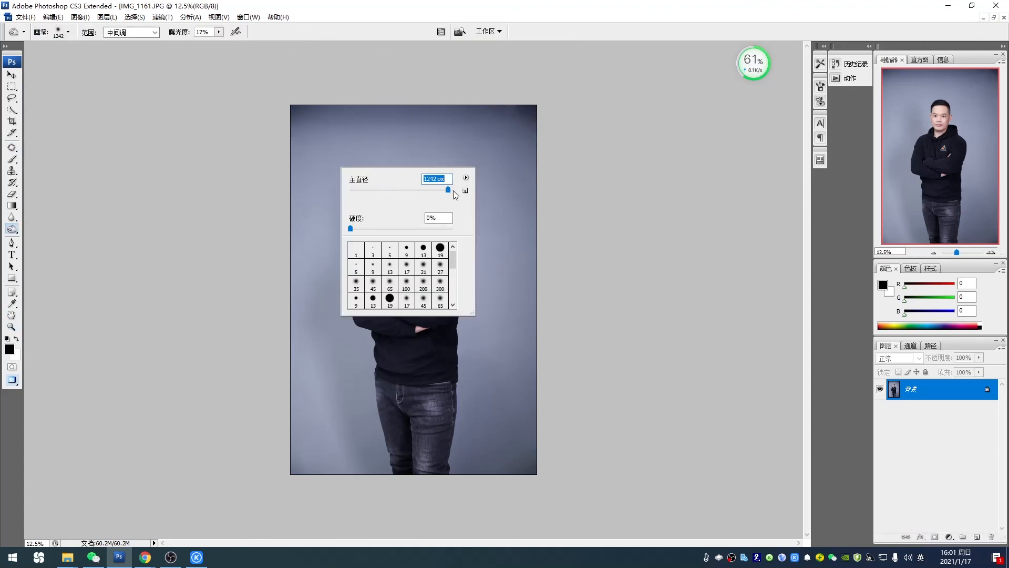
{"action": "mouse_move", "coordinate": [289, 280]}
{"action": "left_mouse_down"}
{"action": "mouse_move", "coordinate": [302, 368]}
{"action": "mouse_move", "coordinate": [284, 473]}
{"action": "mouse_move", "coordinate": [282, 444]}
{"action": "mouse_move", "coordinate": [298, 477]}
{"action": "left_mouse_up"}
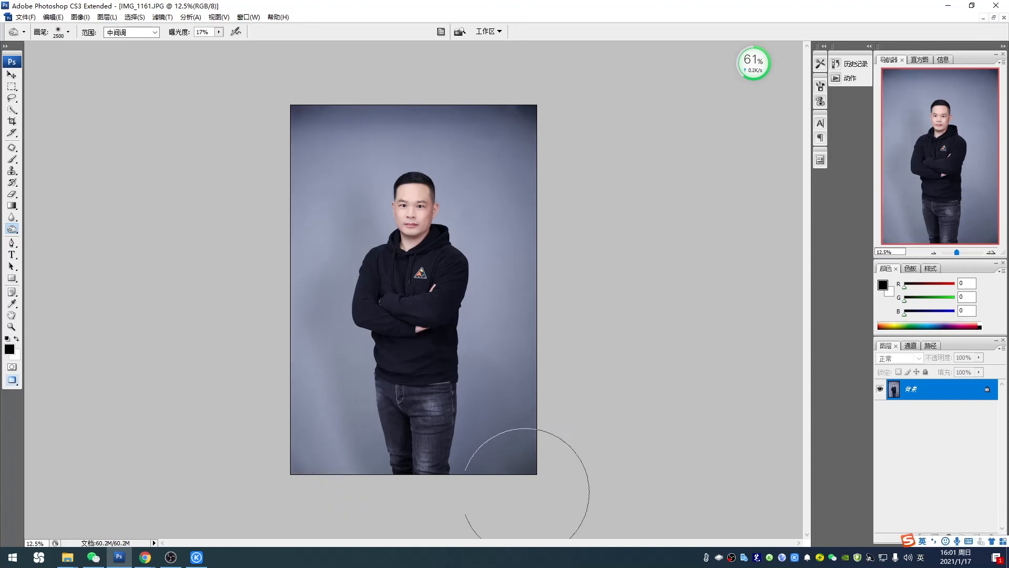
{"action": "left_click_drag", "start_coordinate": [581, 329], "coordinate": [564, 453]}
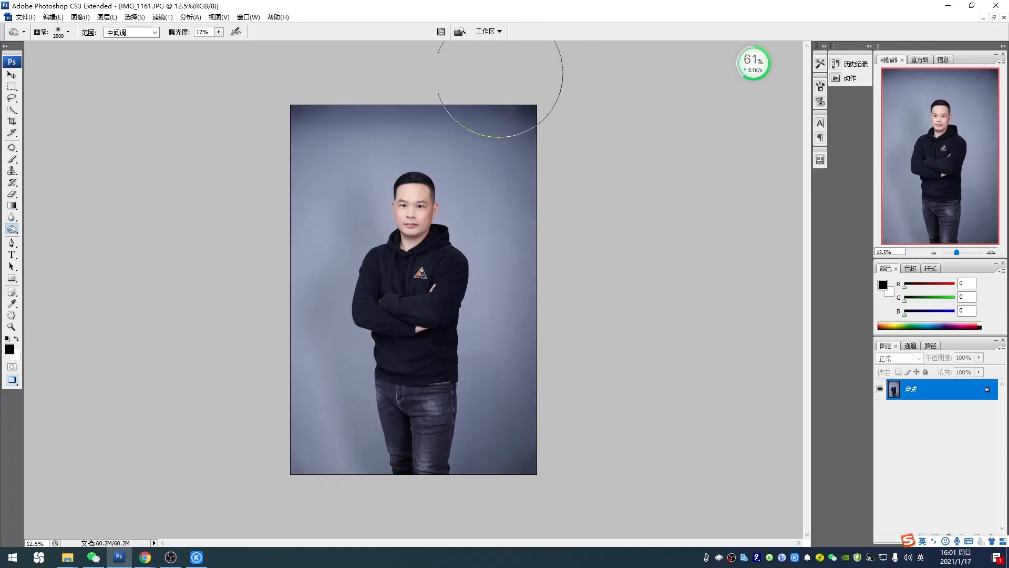
{"action": "left_click", "coordinate": [308, 476]}
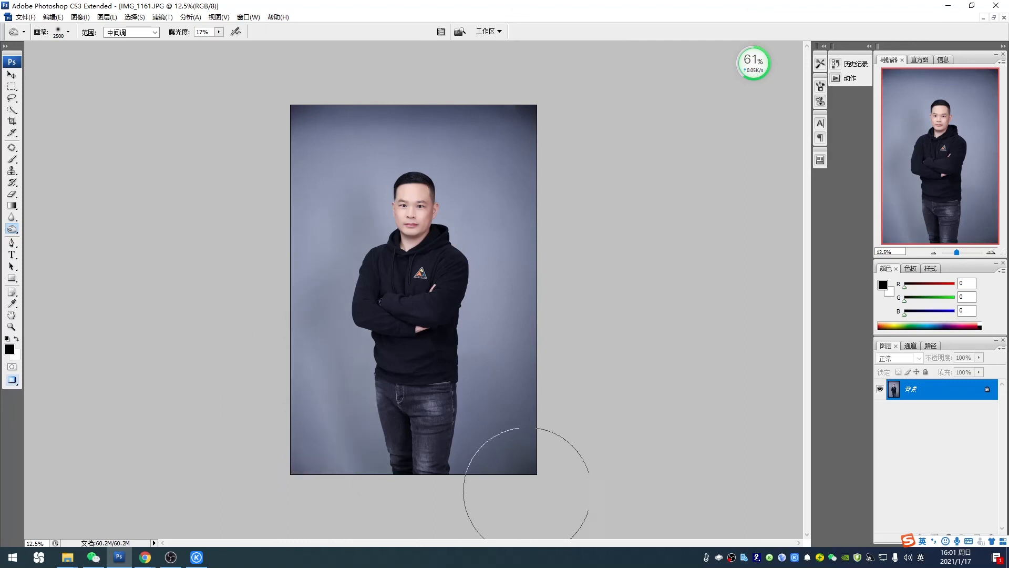
Compare the whole retouched figure with the original IMG_1161.JPG history snapshot, toggling between the two states.
{"action": "left_click", "coordinate": [855, 64]}
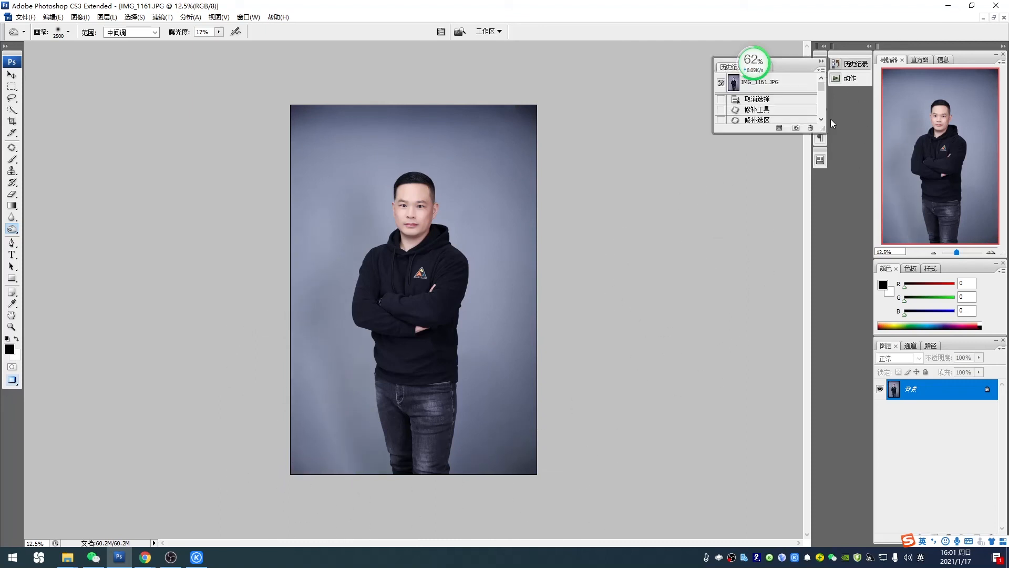
{"action": "left_click", "coordinate": [806, 84]}
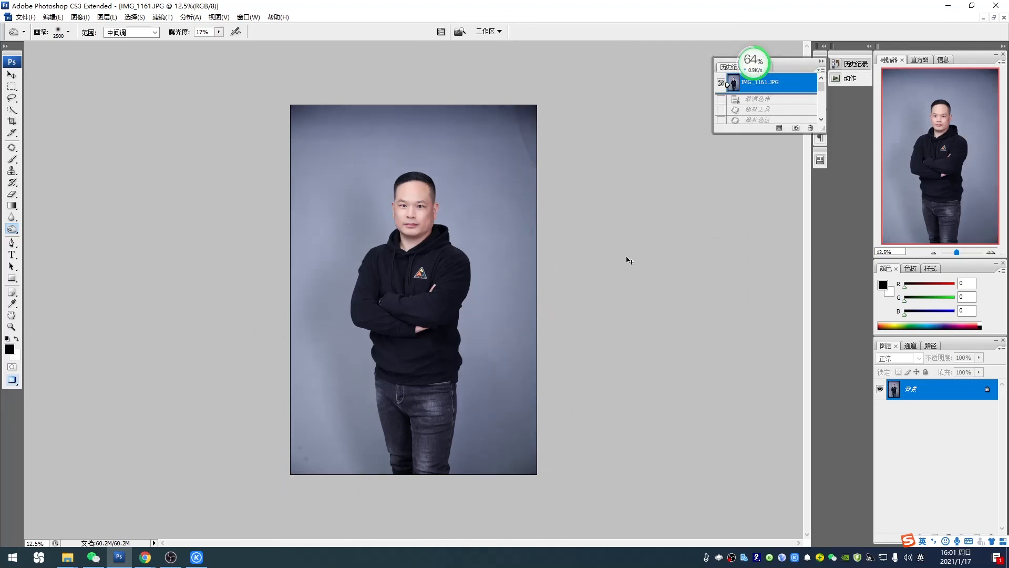
{"action": "key", "text": "ctrl+z"}
{"action": "key", "text": "z"}
{"action": "left_click", "coordinate": [448, 244]}
{"action": "key", "text": "ctrl+z"}
{"action": "key", "text": "ctrl+z"}
{"action": "key", "text": "ctrl+z"}
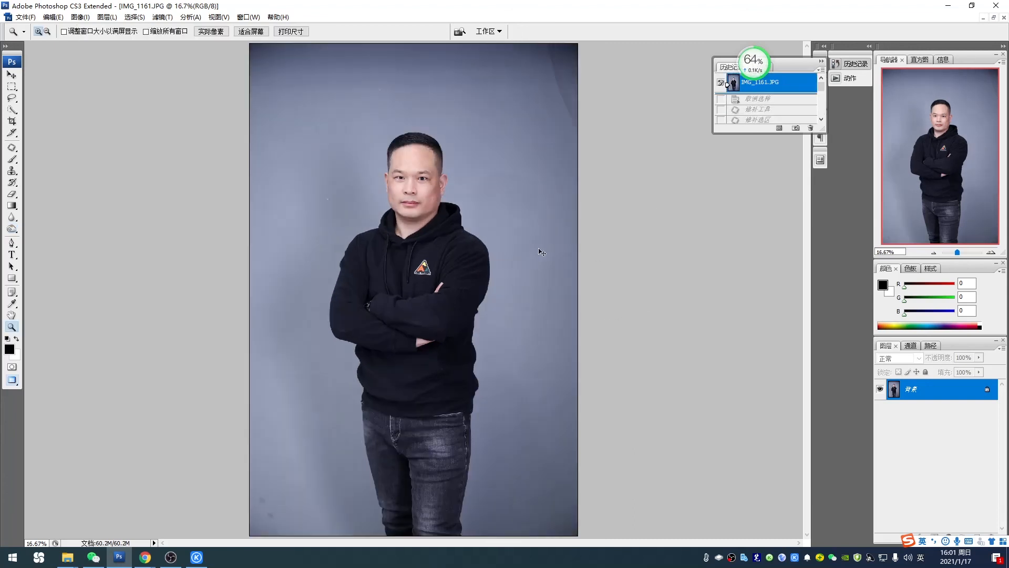
{"action": "key", "text": "ctrl+z"}
Examine the face, hair and shoulders up close, toggling between the original and retouched states.
{"action": "left_click_drag", "start_coordinate": [358, 112], "coordinate": [511, 279]}
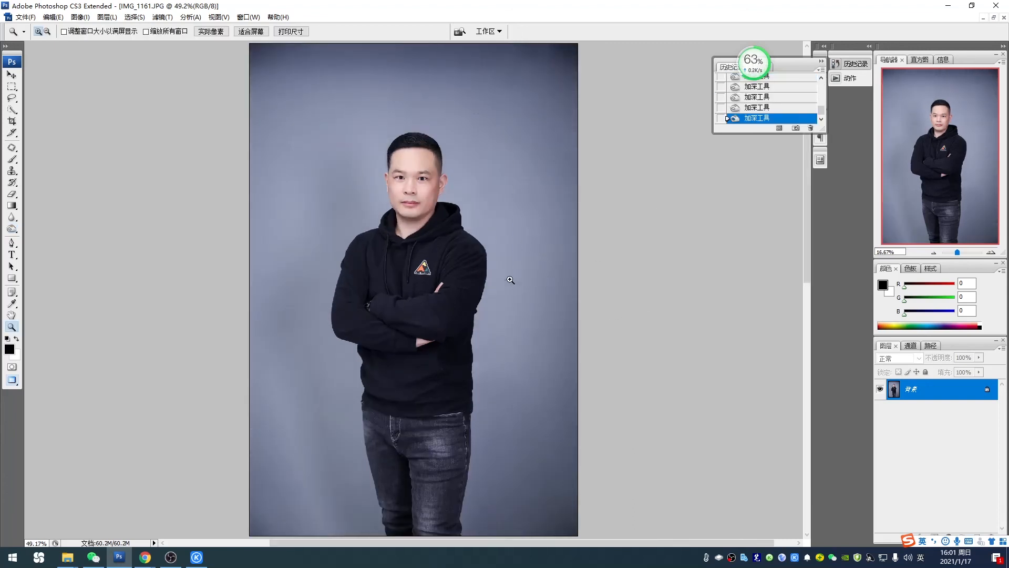
{"action": "key", "text": "ctrl+z"}
{"action": "key", "text": "ctrl+z"}
{"action": "key", "text": "ctrl+z"}
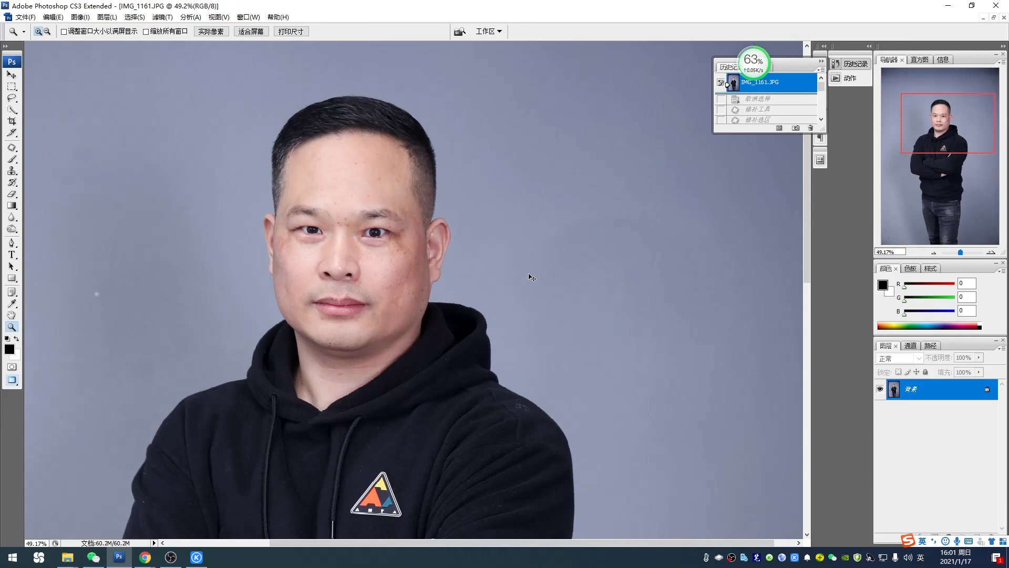
{"action": "key", "text": "ctrl+z"}
{"action": "key", "text": "ctrl+z"}
{"action": "key", "text": "ctrl+z"}
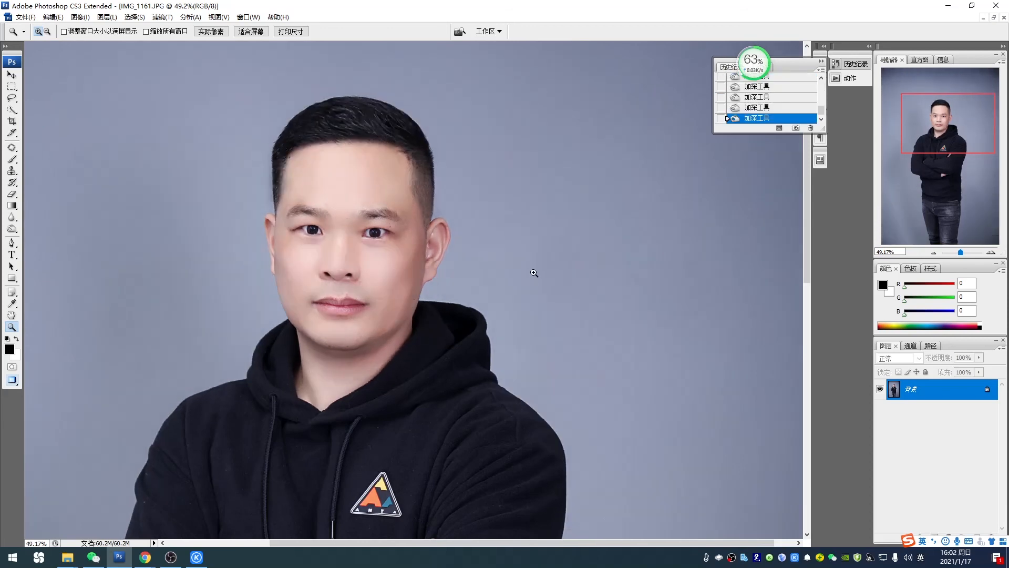
Save the photo as the JPEG file IMG_1161 in the 新建文件夹 folder at maximum quality, replacing the existing file.
{"action": "key", "text": "ctrl+0"}
{"action": "left_click", "coordinate": [494, 243], "text": "alt"}
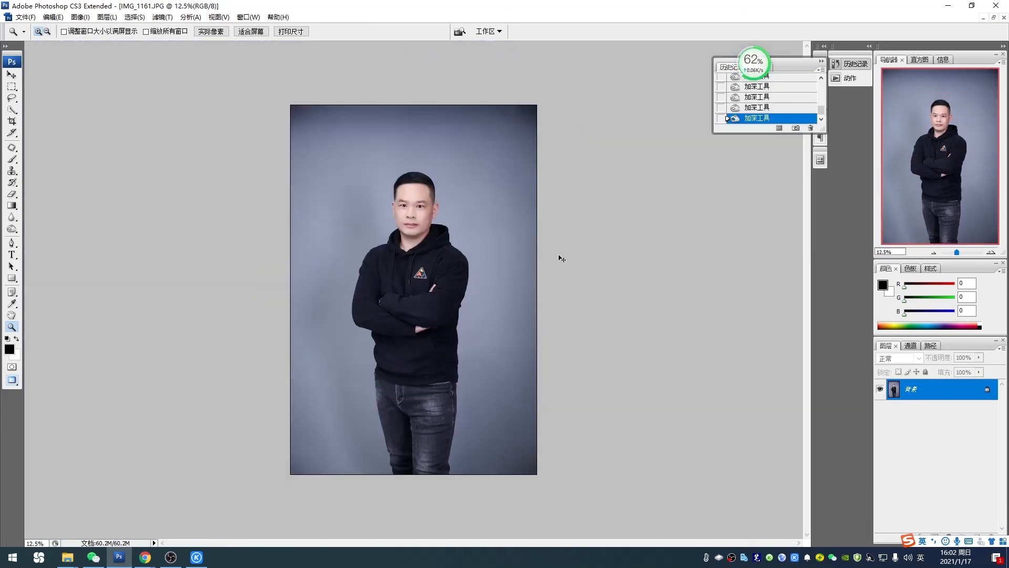
{"action": "key", "text": "ctrl+shift+s"}
{"action": "key", "text": "Return"}
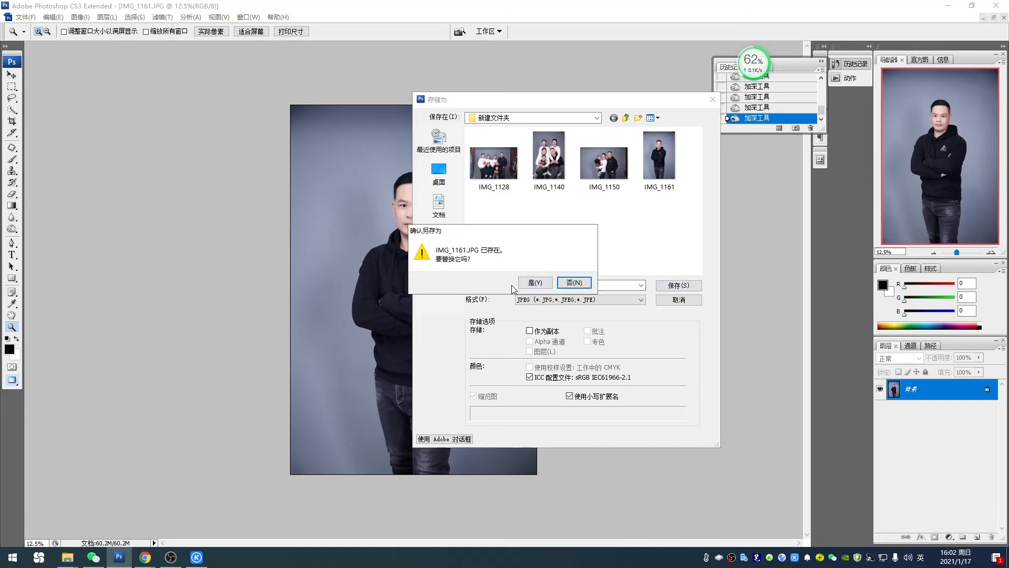
{"action": "left_click", "coordinate": [533, 282]}
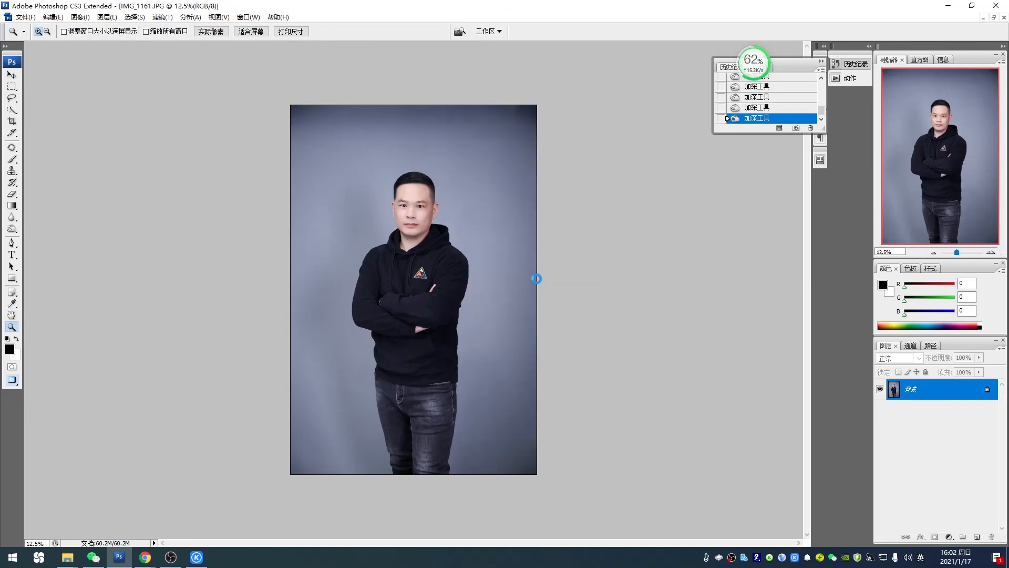
{"action": "key", "text": "ctrl+shift+s"}
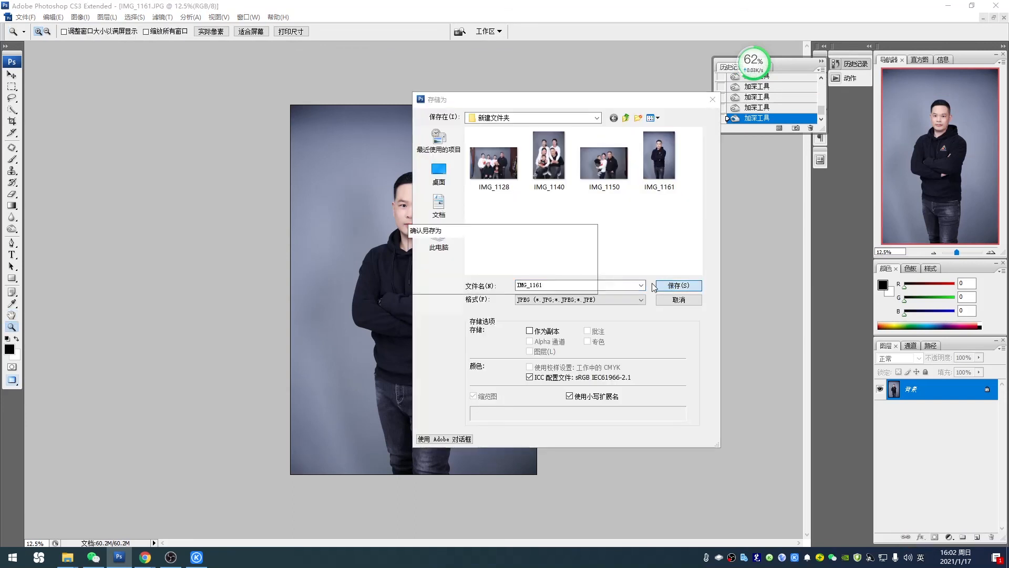
{"action": "left_click", "coordinate": [541, 282]}
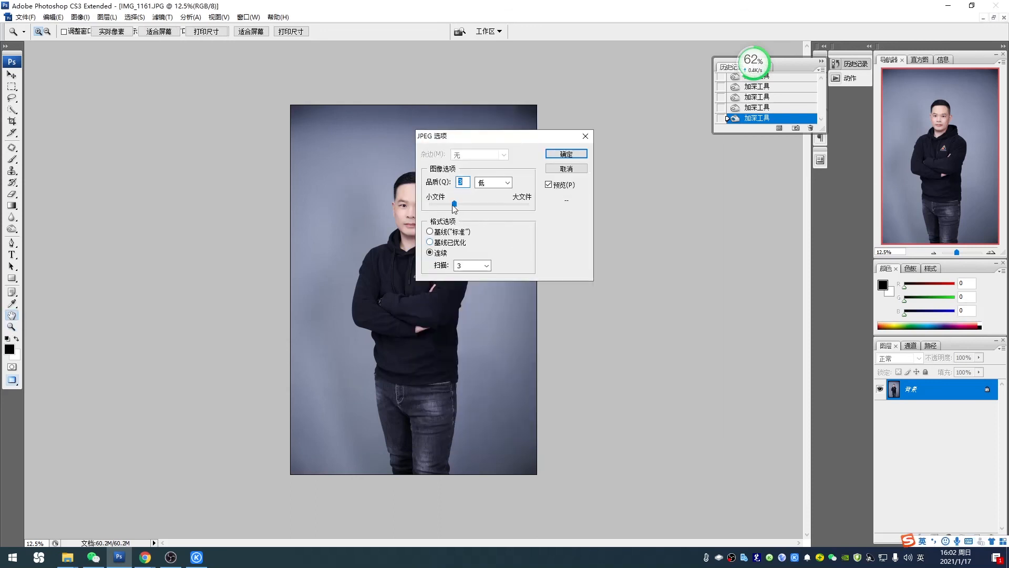
{"action": "left_click_drag", "start_coordinate": [453, 206], "coordinate": [547, 209]}
{"action": "left_click", "coordinate": [566, 154]}
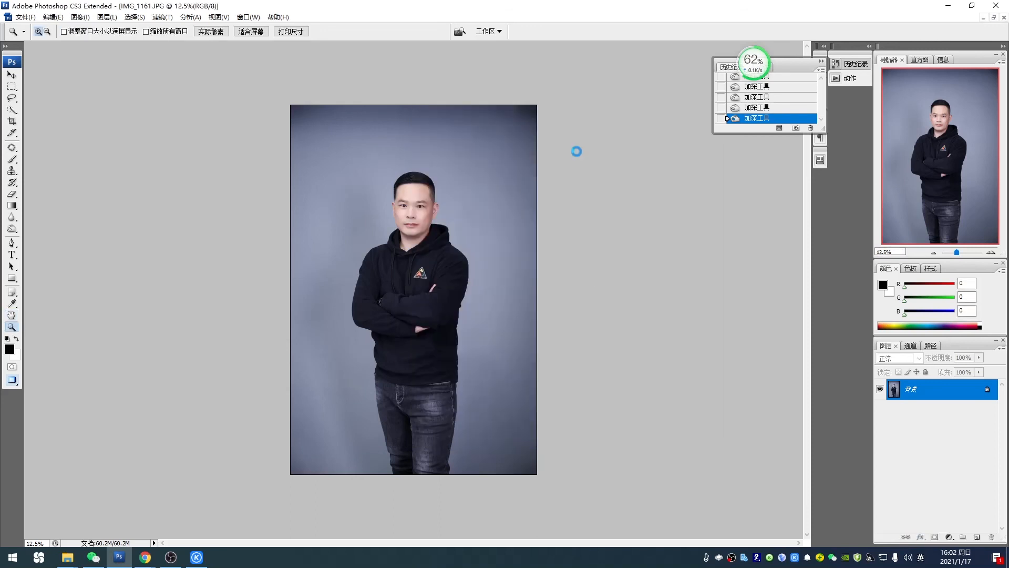